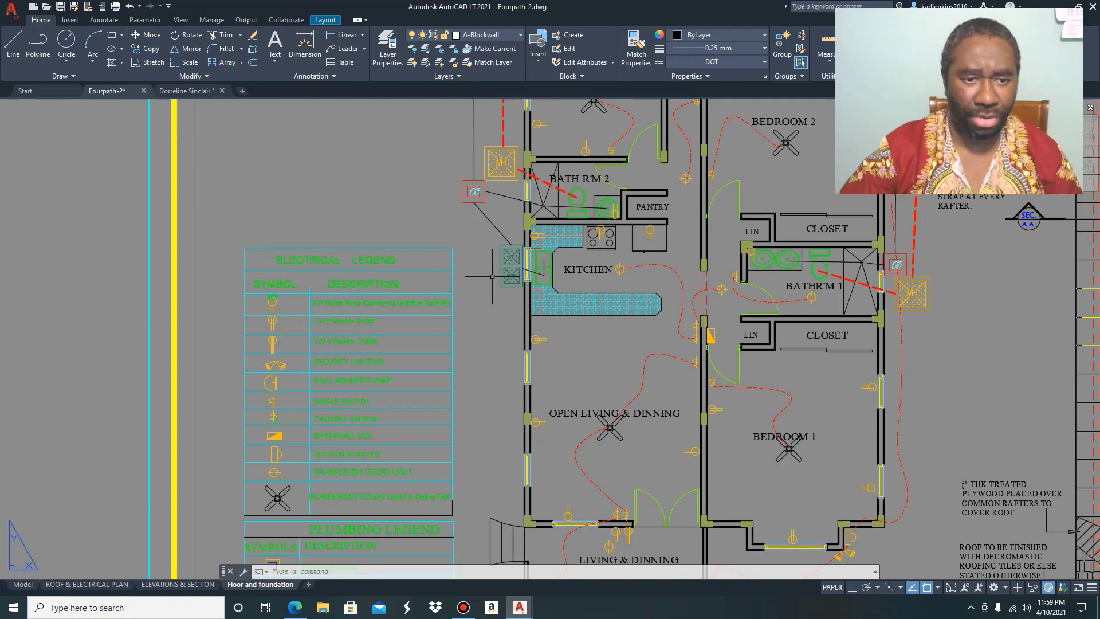
- Examine the waterproof, 110 V and 220 V outlet symbols and the security lighting entry in the electrical legend
{"action": "scroll", "coordinate": [334, 238], "scroll_direction": "down", "scroll_amount": 3}
{"action": "scroll", "coordinate": [311, 294], "scroll_direction": "up", "scroll_amount": 3}
{"action": "scroll", "coordinate": [311, 294], "scroll_direction": "up", "scroll_amount": 2}
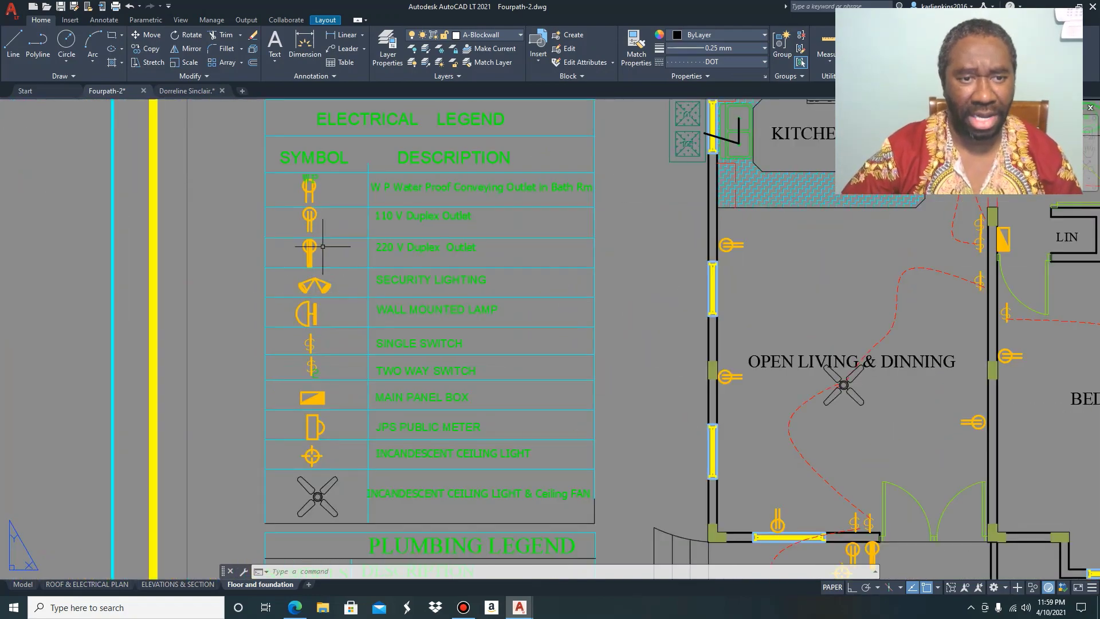
{"action": "scroll", "coordinate": [344, 229], "scroll_direction": "down", "scroll_amount": 3}
{"action": "scroll", "coordinate": [361, 216], "scroll_direction": "up", "scroll_amount": 5}
{"action": "scroll", "coordinate": [250, 152], "scroll_direction": "down", "scroll_amount": 2}
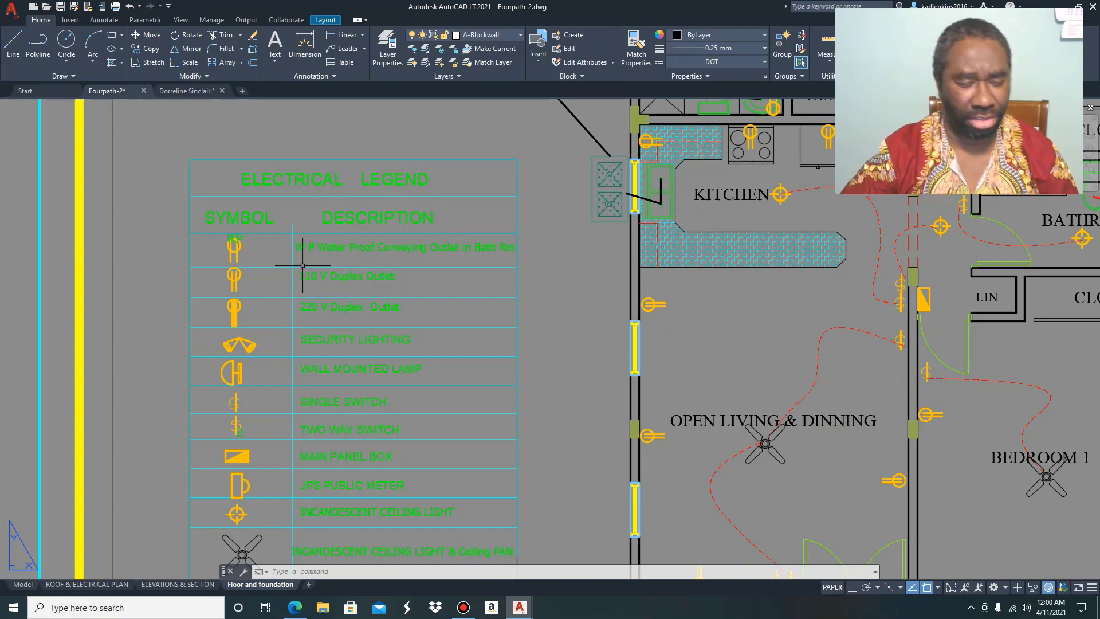
{"action": "scroll", "coordinate": [227, 263], "scroll_direction": "up", "scroll_amount": 2}
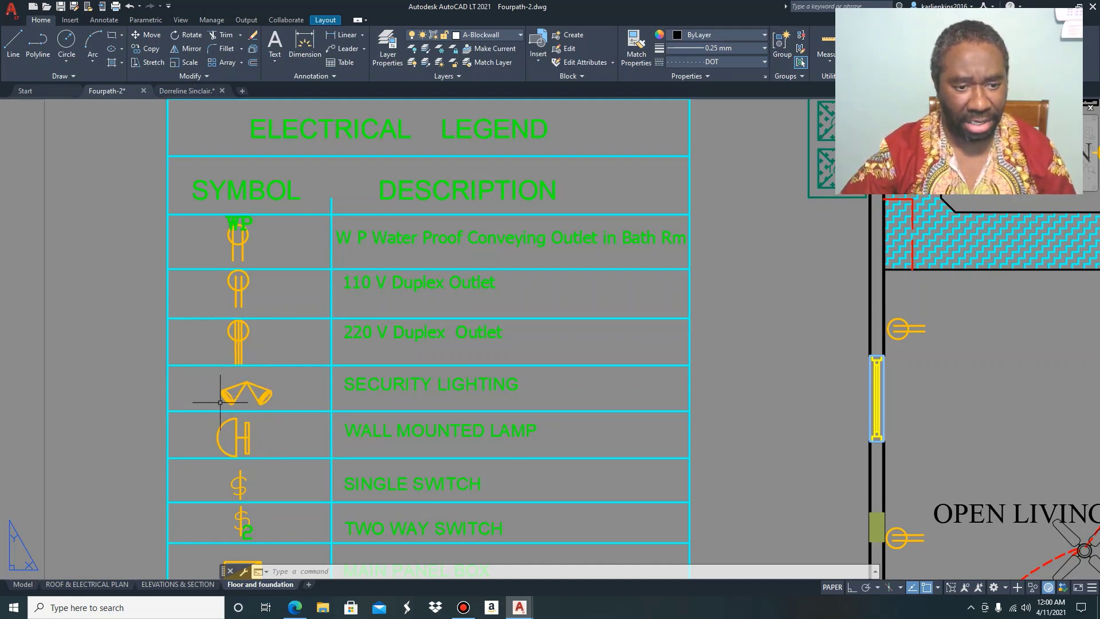
{"action": "scroll", "coordinate": [290, 385], "scroll_direction": "down", "scroll_amount": 4}
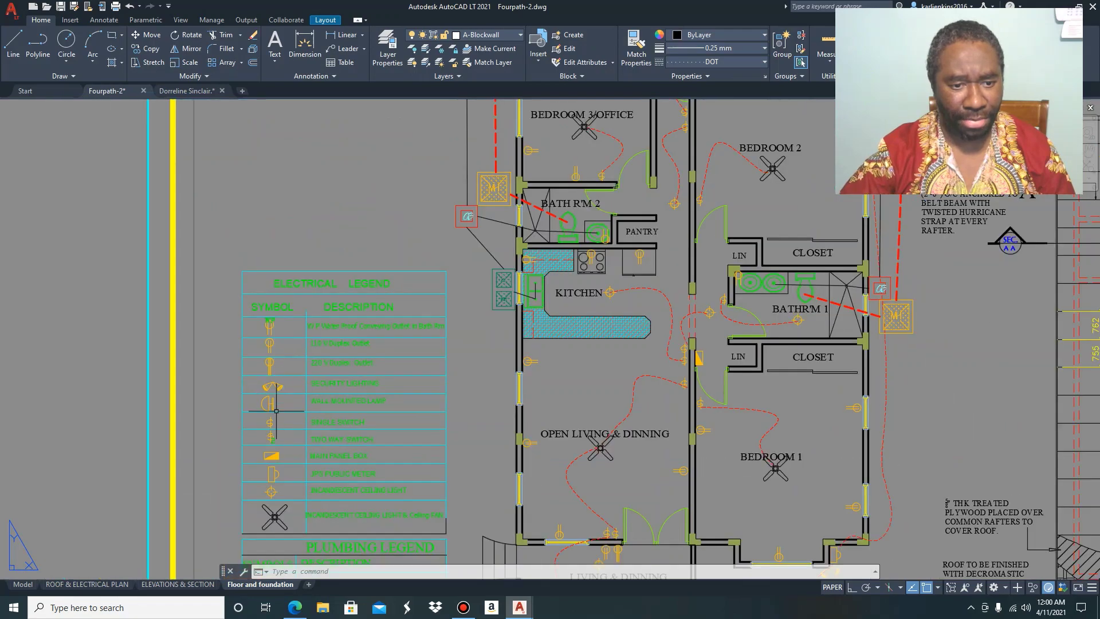
- Examine the electrical legend's switch, main panel box, JPS public meter, ceiling light and ceiling fan symbols against their descriptions
{"action": "scroll", "coordinate": [282, 425], "scroll_direction": "down", "scroll_amount": 3}
{"action": "scroll", "coordinate": [312, 410], "scroll_direction": "up", "scroll_amount": 6}
{"action": "scroll", "coordinate": [295, 378], "scroll_direction": "down", "scroll_amount": 4}
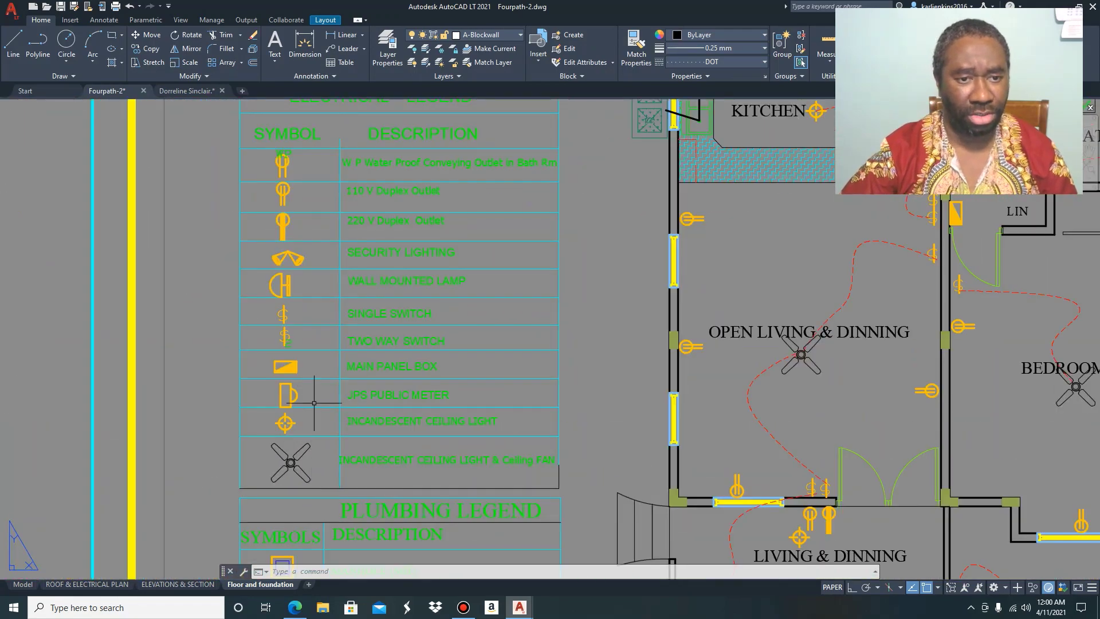
{"action": "scroll", "coordinate": [296, 342], "scroll_direction": "up", "scroll_amount": 3}
{"action": "scroll", "coordinate": [279, 296], "scroll_direction": "up", "scroll_amount": 4}
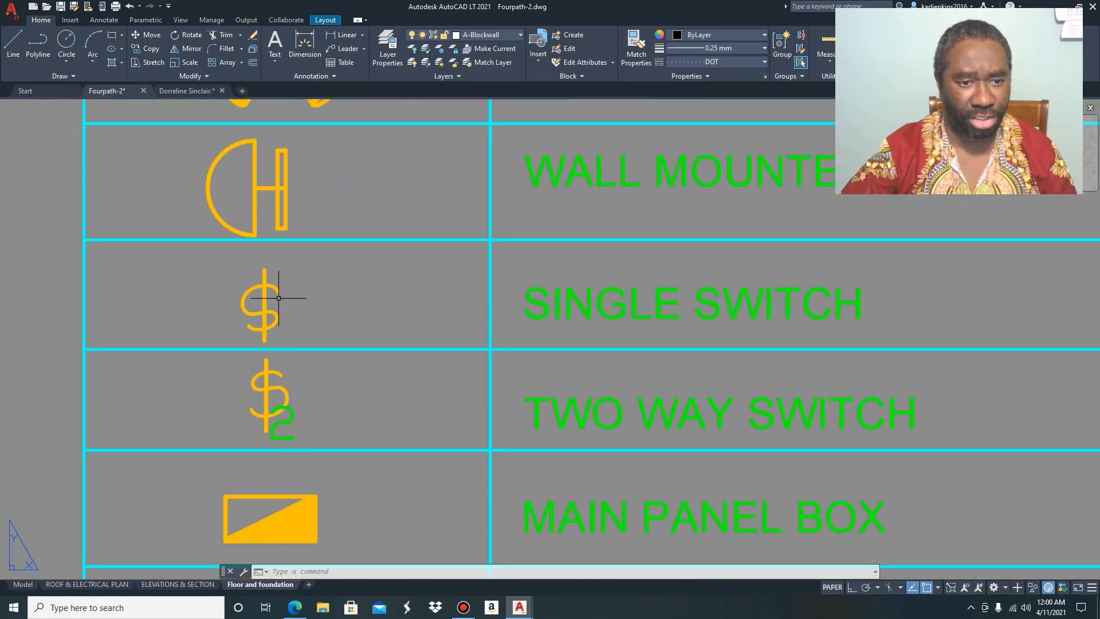
{"action": "scroll", "coordinate": [295, 384], "scroll_direction": "down", "scroll_amount": 4}
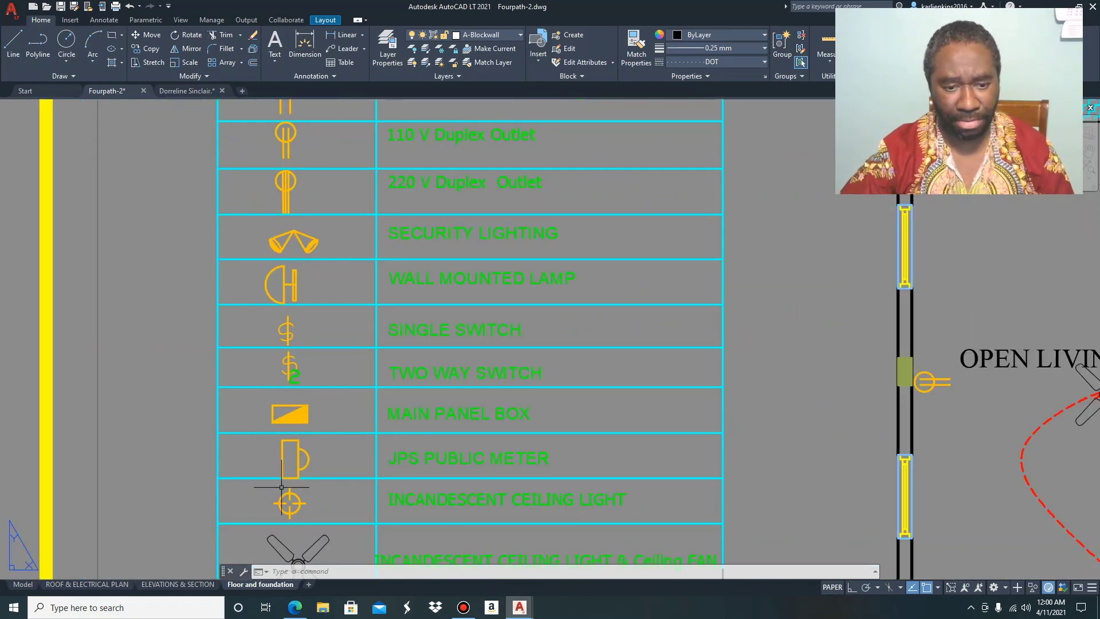
{"action": "scroll", "coordinate": [362, 357], "scroll_direction": "down", "scroll_amount": 3}
{"action": "scroll", "coordinate": [363, 357], "scroll_direction": "up", "scroll_amount": 4}
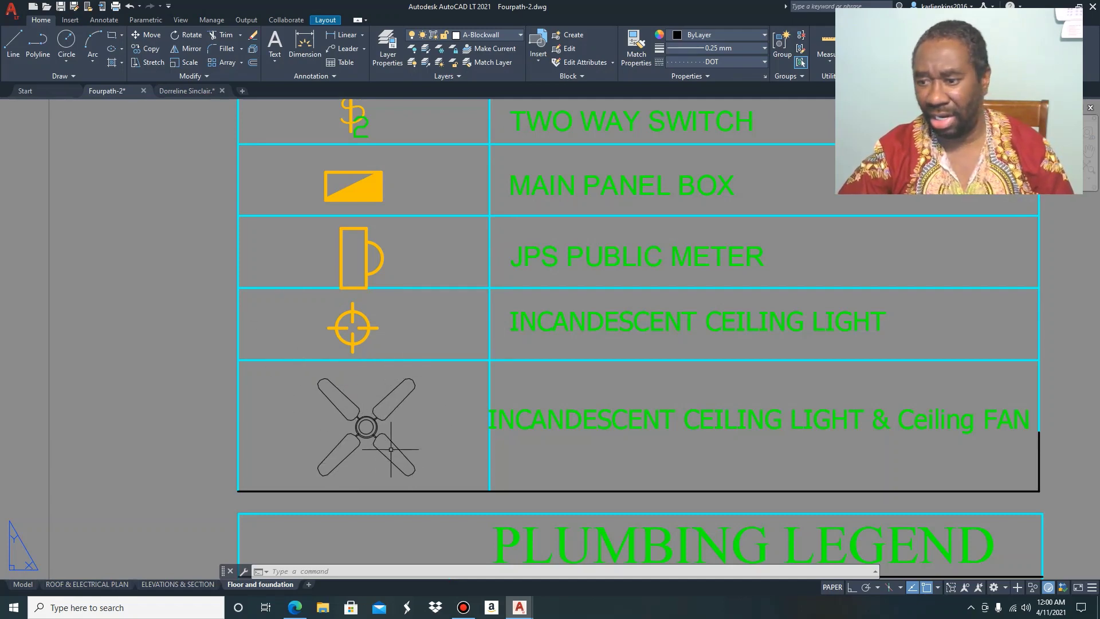
{"action": "scroll", "coordinate": [351, 406], "scroll_direction": "down", "scroll_amount": 5}
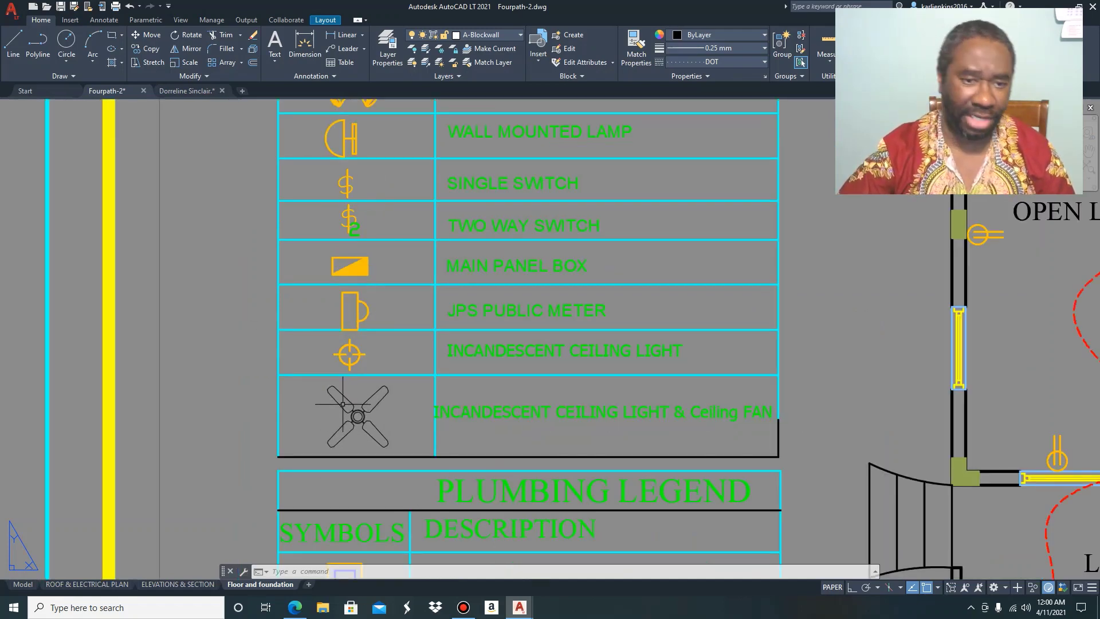
{"action": "scroll", "coordinate": [332, 232], "scroll_direction": "up", "scroll_amount": 4}
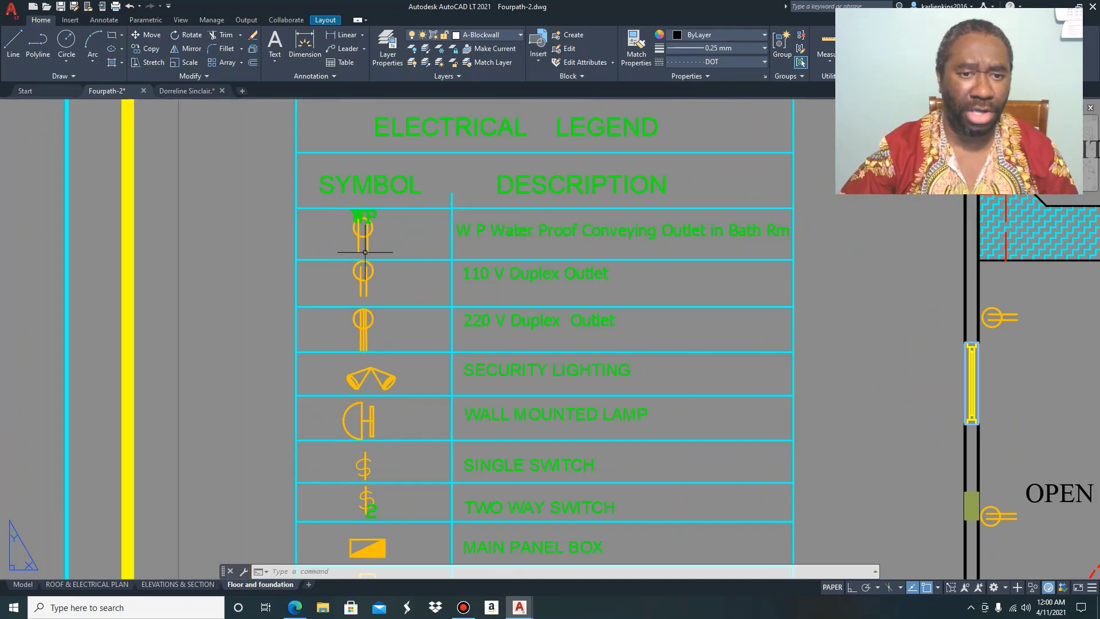
{"action": "scroll", "coordinate": [368, 260], "scroll_direction": "down", "scroll_amount": 2}
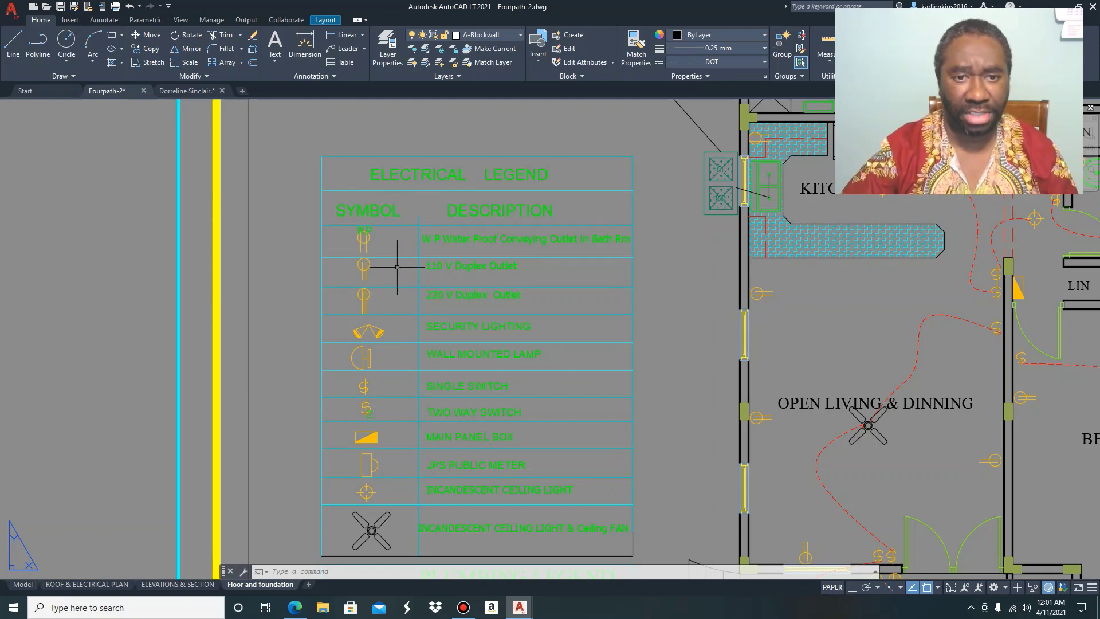
- Review the whole Electrical & Plumbing plan on its sheet, comparing the legends with the symbols placed in the rooms
{"action": "scroll", "coordinate": [367, 246], "scroll_direction": "down", "scroll_amount": 4}
{"action": "scroll", "coordinate": [390, 241], "scroll_direction": "down", "scroll_amount": 2}
{"action": "scroll", "coordinate": [389, 238], "scroll_direction": "up", "scroll_amount": 4}
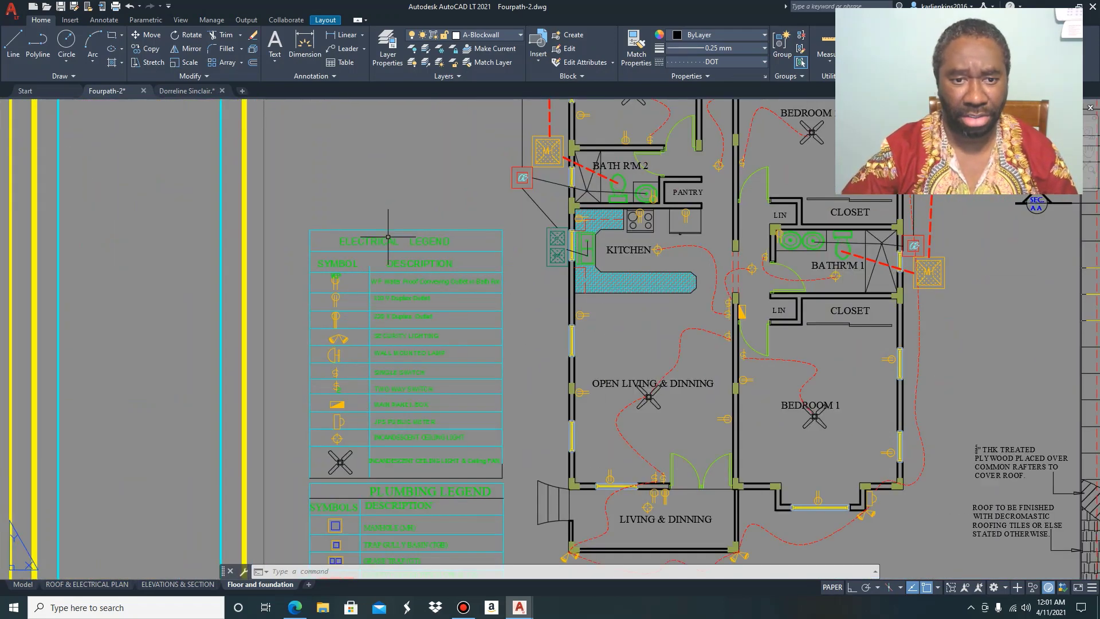
{"action": "scroll", "coordinate": [358, 239], "scroll_direction": "down", "scroll_amount": 4}
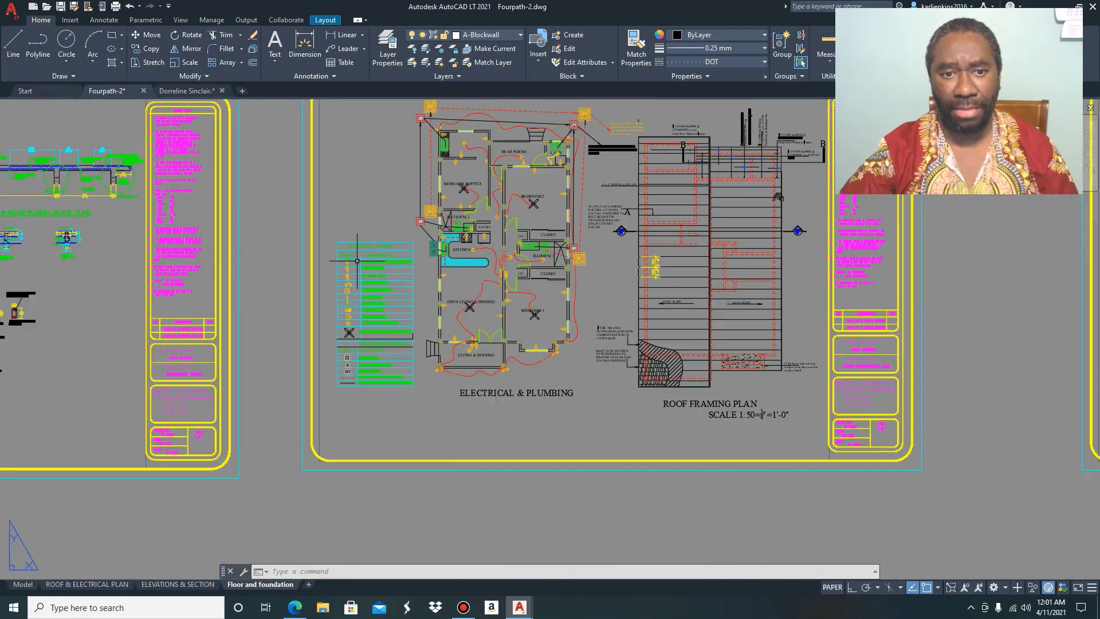
{"action": "scroll", "coordinate": [368, 245], "scroll_direction": "down", "scroll_amount": 2}
{"action": "scroll", "coordinate": [370, 241], "scroll_direction": "down", "scroll_amount": 2}
{"action": "scroll", "coordinate": [411, 204], "scroll_direction": "up", "scroll_amount": 4}
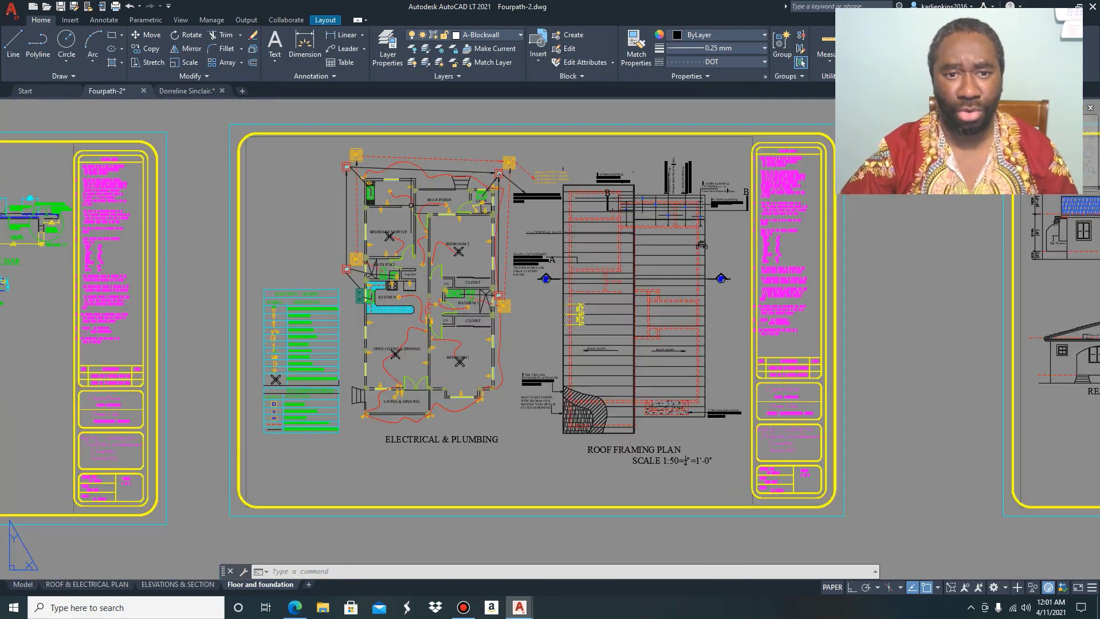
{"action": "scroll", "coordinate": [431, 170], "scroll_direction": "up", "scroll_amount": 2}
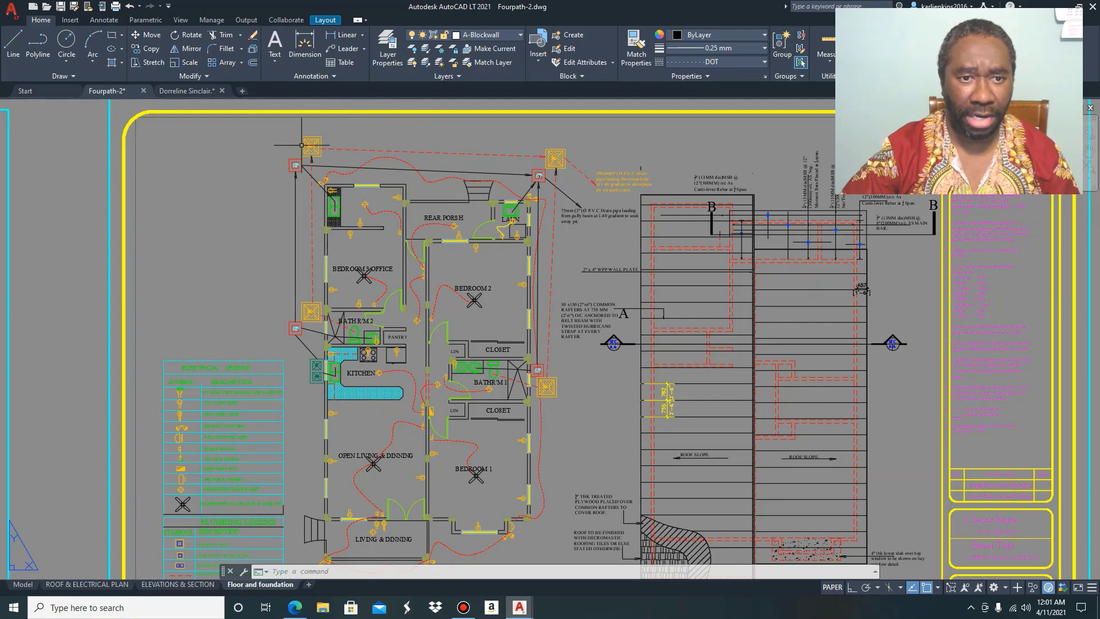
{"action": "scroll", "coordinate": [414, 198], "scroll_direction": "down", "scroll_amount": 3}
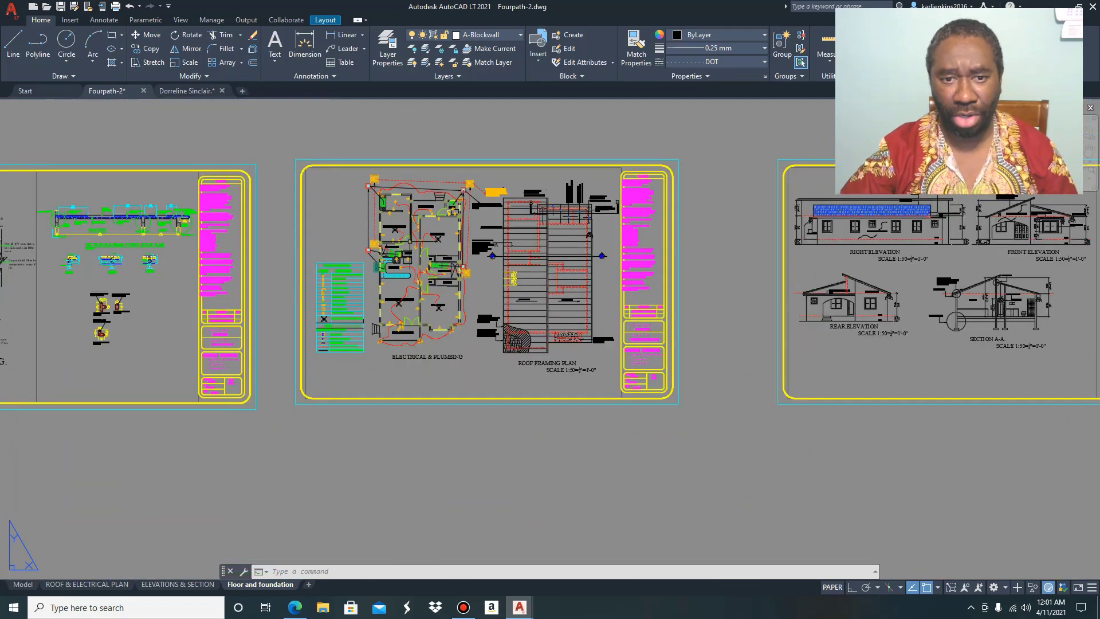
{"action": "scroll", "coordinate": [440, 274], "scroll_direction": "up", "scroll_amount": 3}
{"action": "scroll", "coordinate": [444, 267], "scroll_direction": "up", "scroll_amount": 2}
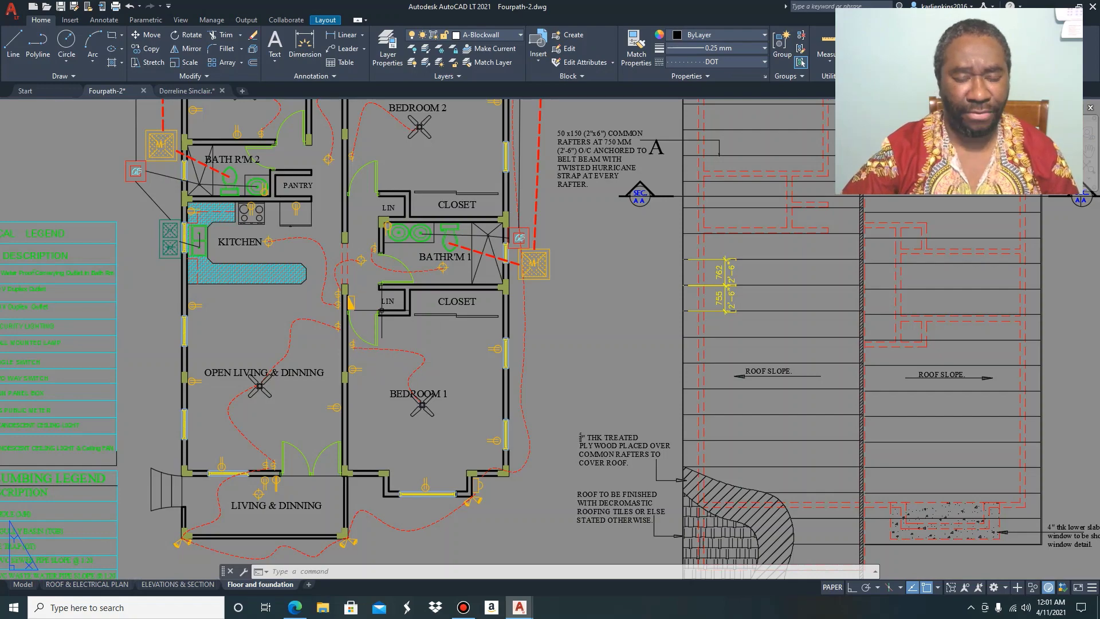
{"action": "scroll", "coordinate": [381, 312], "scroll_direction": "down", "scroll_amount": 4}
{"action": "scroll", "coordinate": [411, 250], "scroll_direction": "up", "scroll_amount": 4}
{"action": "scroll", "coordinate": [405, 233], "scroll_direction": "down", "scroll_amount": 4}
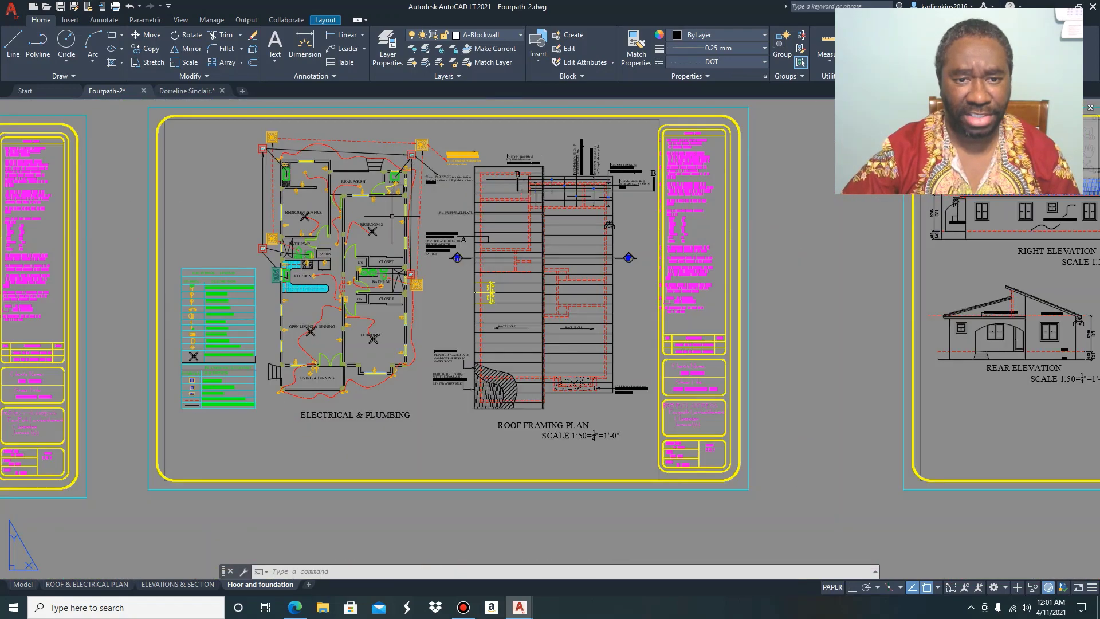
- Inspect Bedroom 2's ceiling fan light, its dashed wiring run to the door switch, and the wall outlets
{"action": "scroll", "coordinate": [384, 223], "scroll_direction": "up", "scroll_amount": 4}
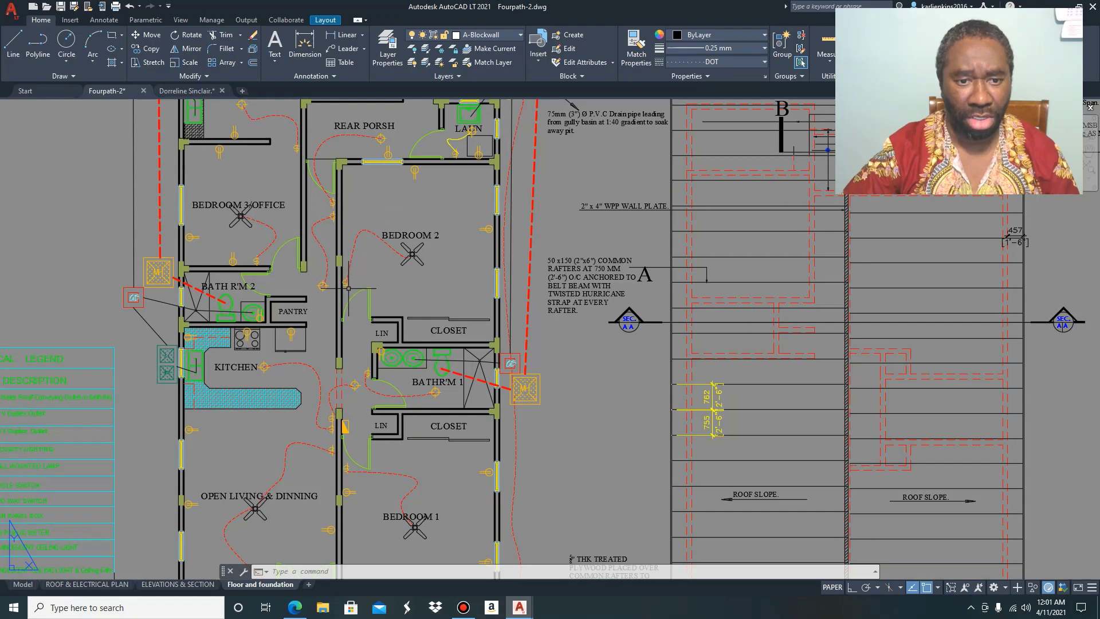
{"action": "scroll", "coordinate": [348, 288], "scroll_direction": "up", "scroll_amount": 4}
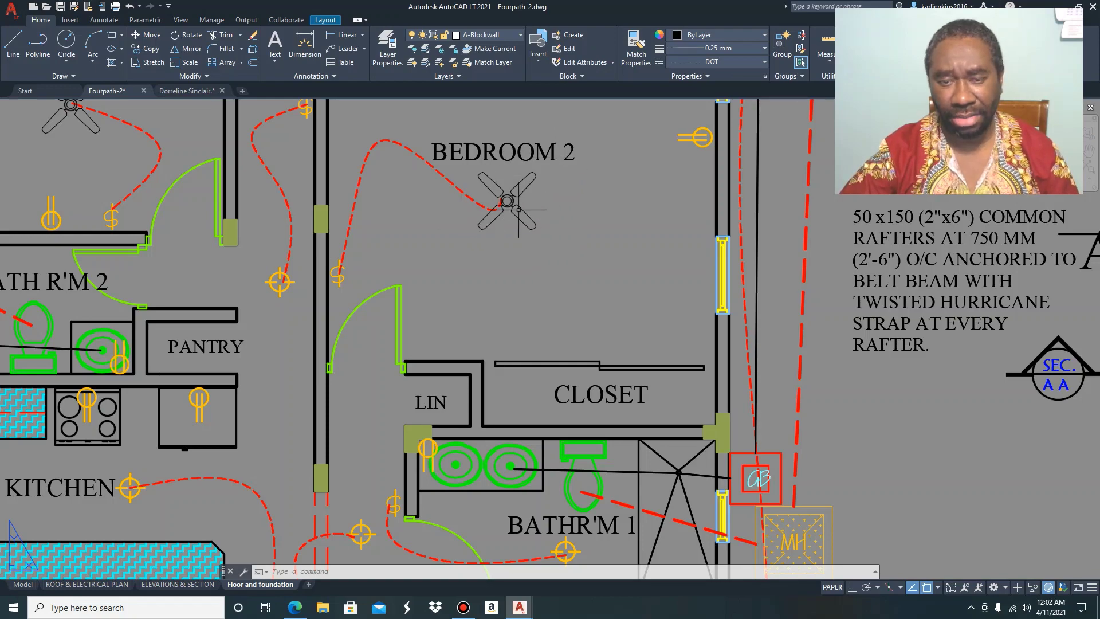
{"action": "scroll", "coordinate": [519, 209], "scroll_direction": "down", "scroll_amount": 6}
{"action": "scroll", "coordinate": [599, 177], "scroll_direction": "up", "scroll_amount": 6}
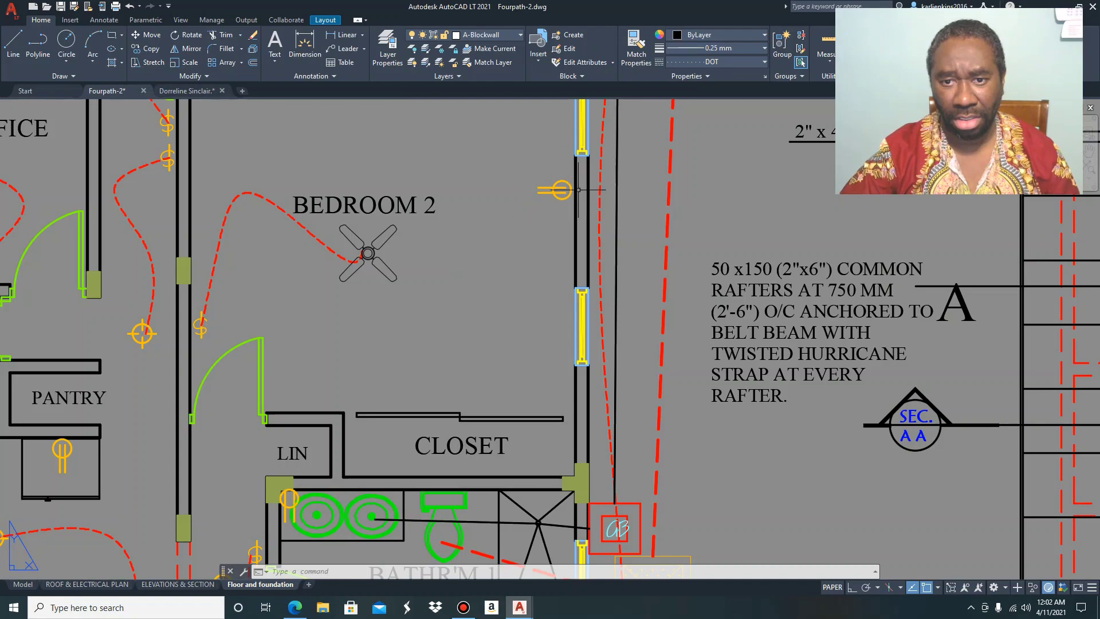
{"action": "scroll", "coordinate": [567, 206], "scroll_direction": "down", "scroll_amount": 5}
{"action": "scroll", "coordinate": [501, 207], "scroll_direction": "up", "scroll_amount": 5}
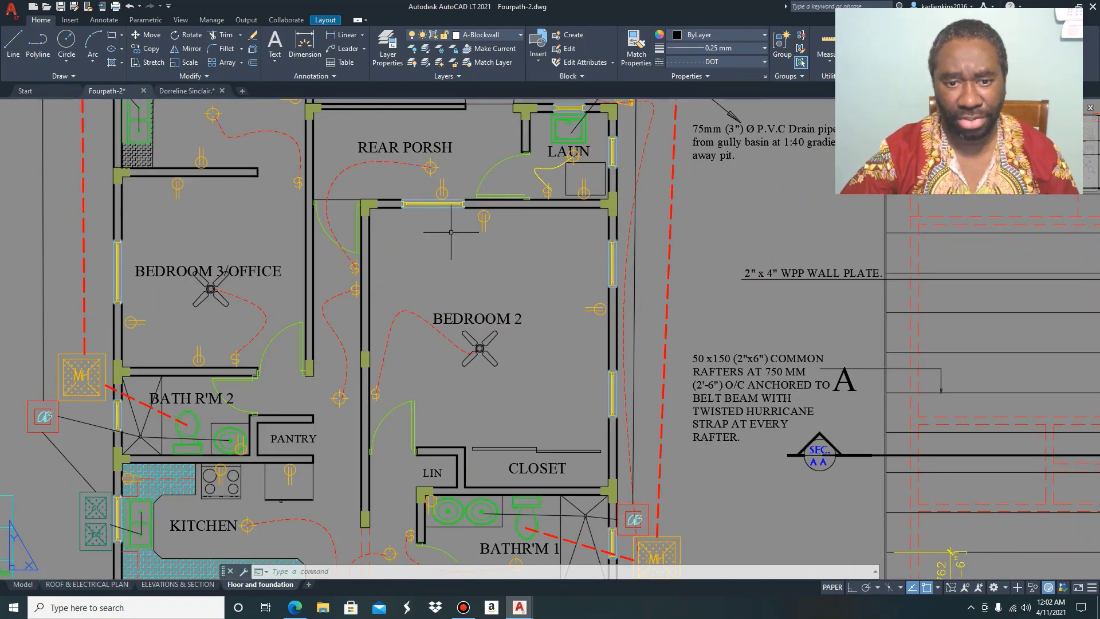
- Inspect the main panel box beside Bedroom 1's door, and the public meter and security lights along the front walls
{"action": "scroll", "coordinate": [482, 223], "scroll_direction": "down", "scroll_amount": 5}
{"action": "scroll", "coordinate": [470, 209], "scroll_direction": "up", "scroll_amount": 5}
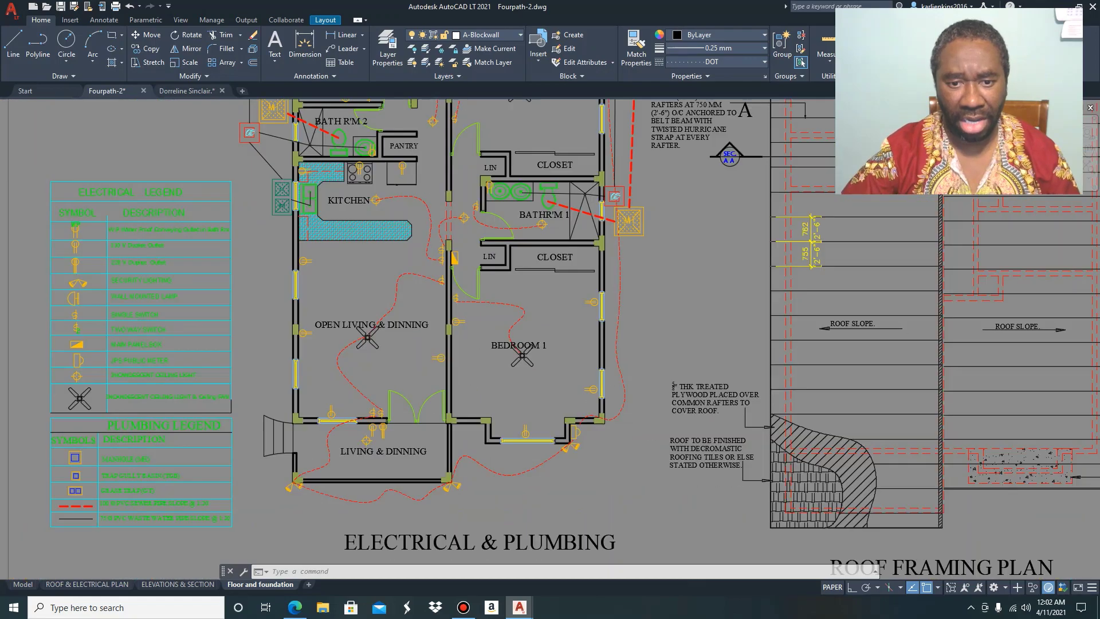
{"action": "scroll", "coordinate": [470, 209], "scroll_direction": "up", "scroll_amount": 4}
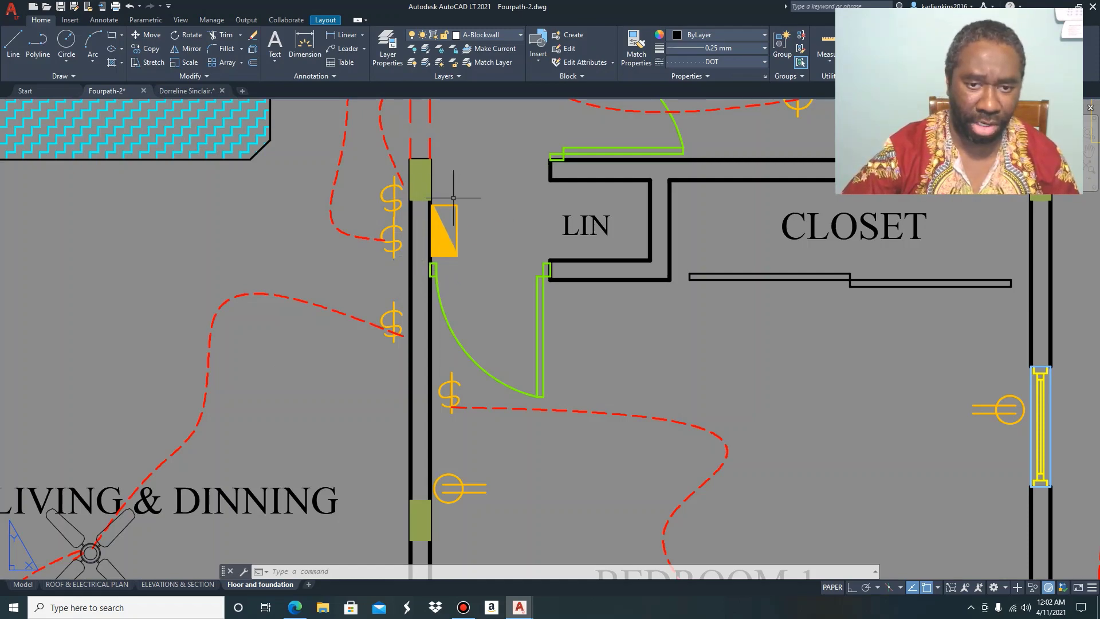
{"action": "scroll", "coordinate": [448, 179], "scroll_direction": "down", "scroll_amount": 5}
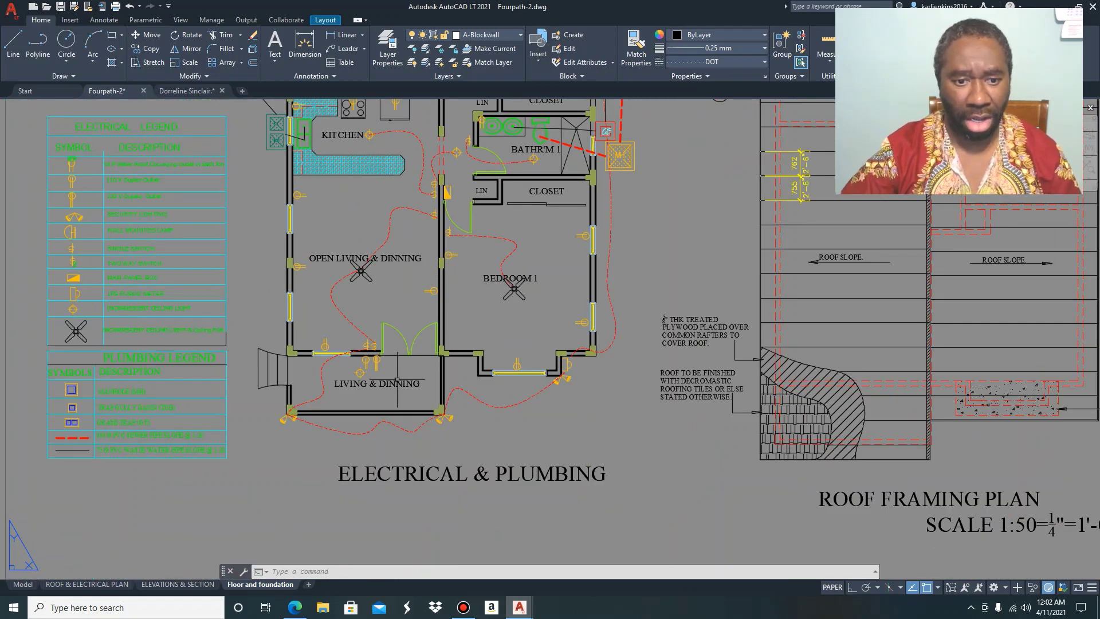
{"action": "scroll", "coordinate": [553, 396], "scroll_direction": "up", "scroll_amount": 6}
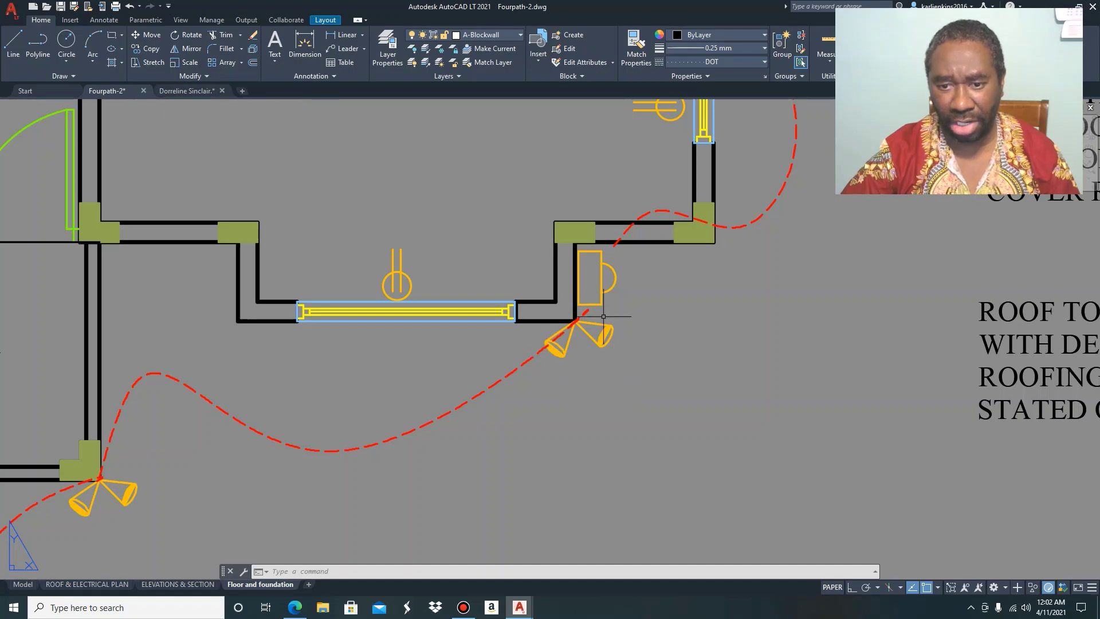
{"action": "scroll", "coordinate": [556, 319], "scroll_direction": "down", "scroll_amount": 1}
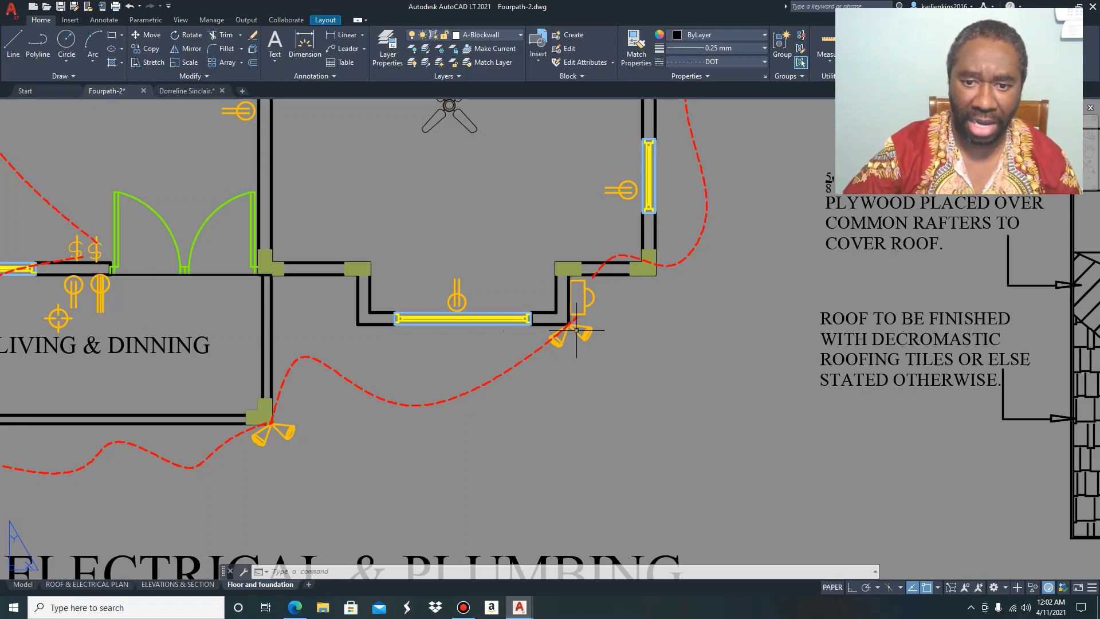
{"action": "scroll", "coordinate": [545, 325], "scroll_direction": "down", "scroll_amount": 1}
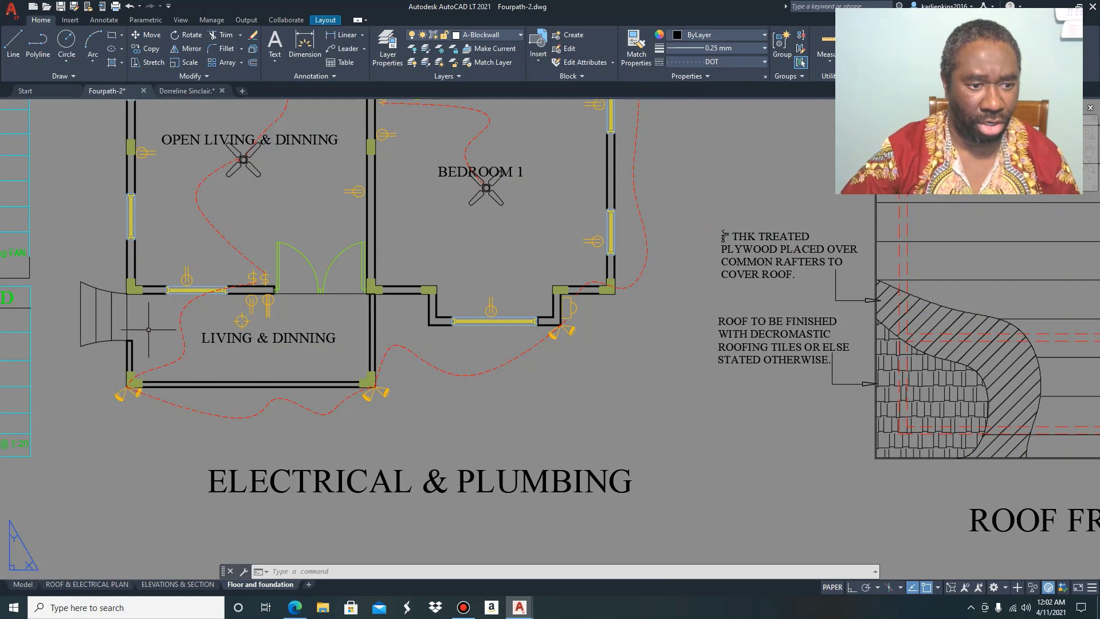
{"action": "scroll", "coordinate": [401, 369], "scroll_direction": "down", "scroll_amount": 6}
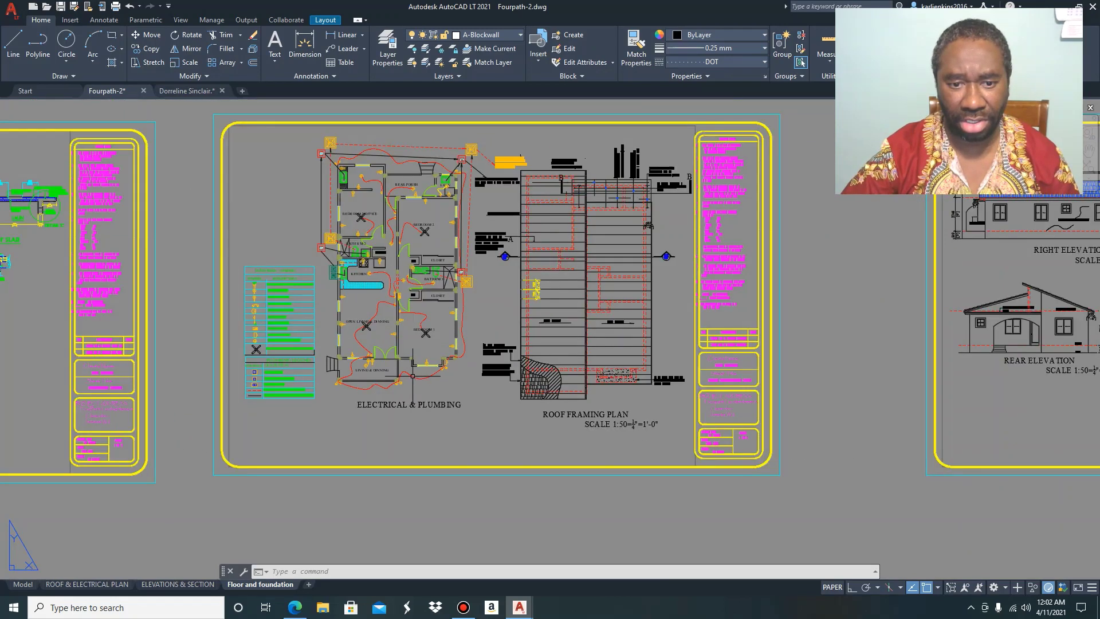
- Trace the lighting, switch and outlet layout from the rear rooms through the kitchen, bathrooms and central hallway
{"action": "scroll", "coordinate": [485, 151], "scroll_direction": "up", "scroll_amount": 4}
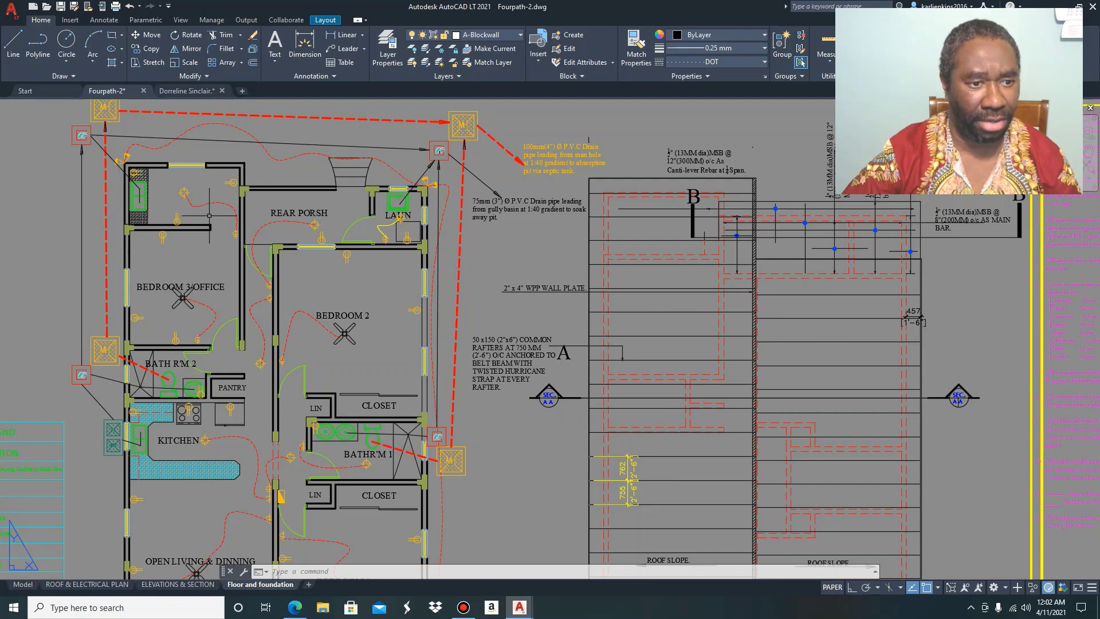
{"action": "scroll", "coordinate": [241, 209], "scroll_direction": "down", "scroll_amount": 2}
{"action": "scroll", "coordinate": [186, 237], "scroll_direction": "up", "scroll_amount": 2}
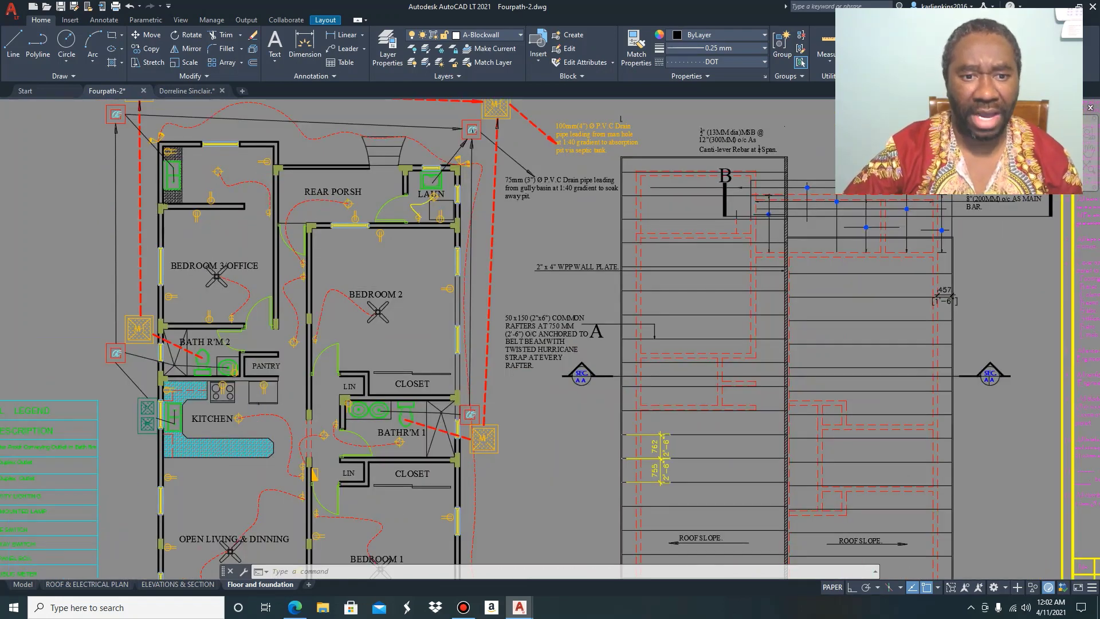
{"action": "scroll", "coordinate": [372, 274], "scroll_direction": "down", "scroll_amount": 3}
{"action": "scroll", "coordinate": [308, 355], "scroll_direction": "up", "scroll_amount": 3}
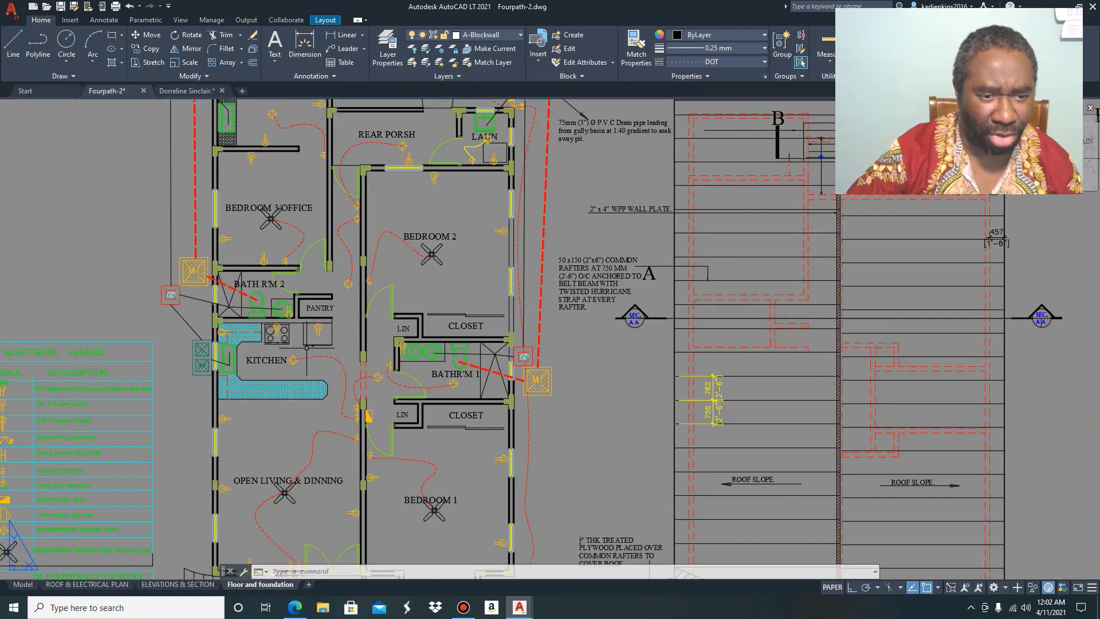
{"action": "scroll", "coordinate": [310, 338], "scroll_direction": "up", "scroll_amount": 2}
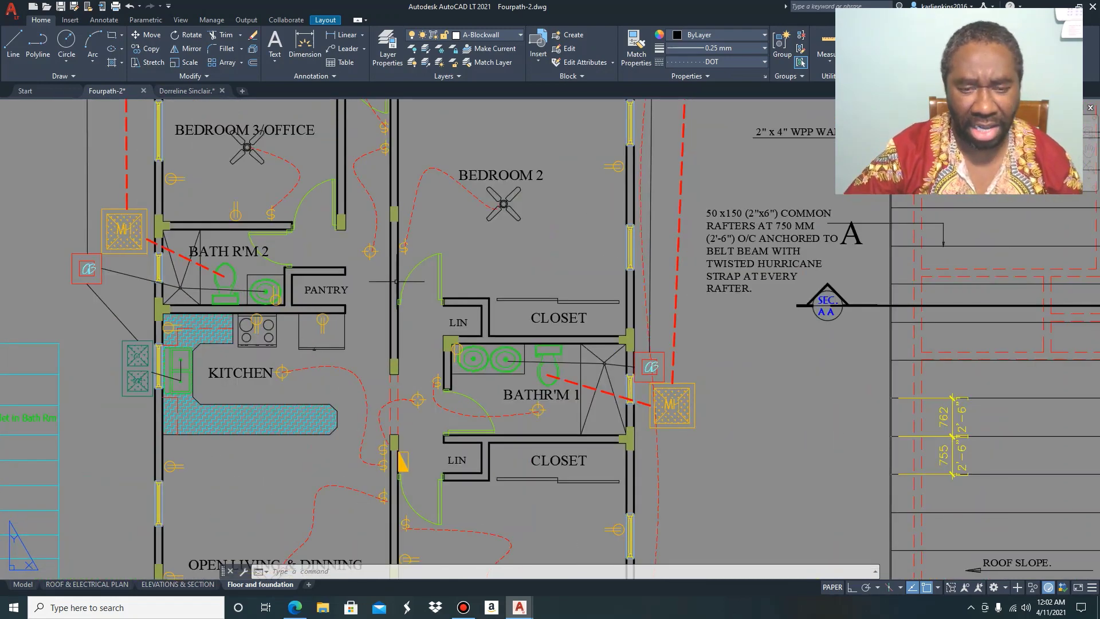
{"action": "scroll", "coordinate": [458, 225], "scroll_direction": "down", "scroll_amount": 2}
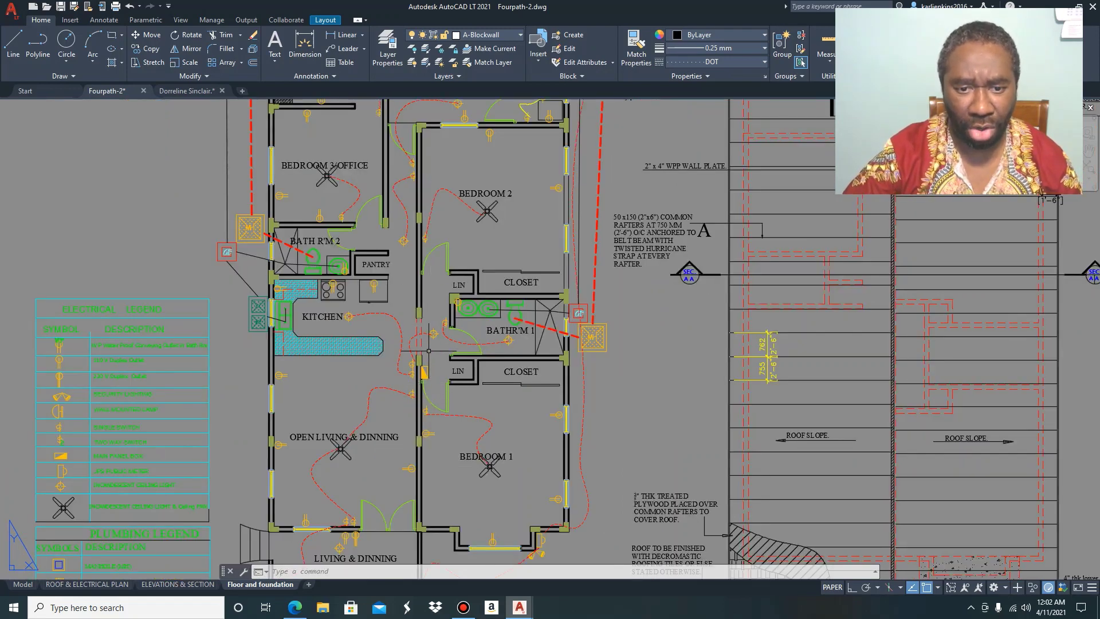
{"action": "scroll", "coordinate": [488, 356], "scroll_direction": "up", "scroll_amount": 2}
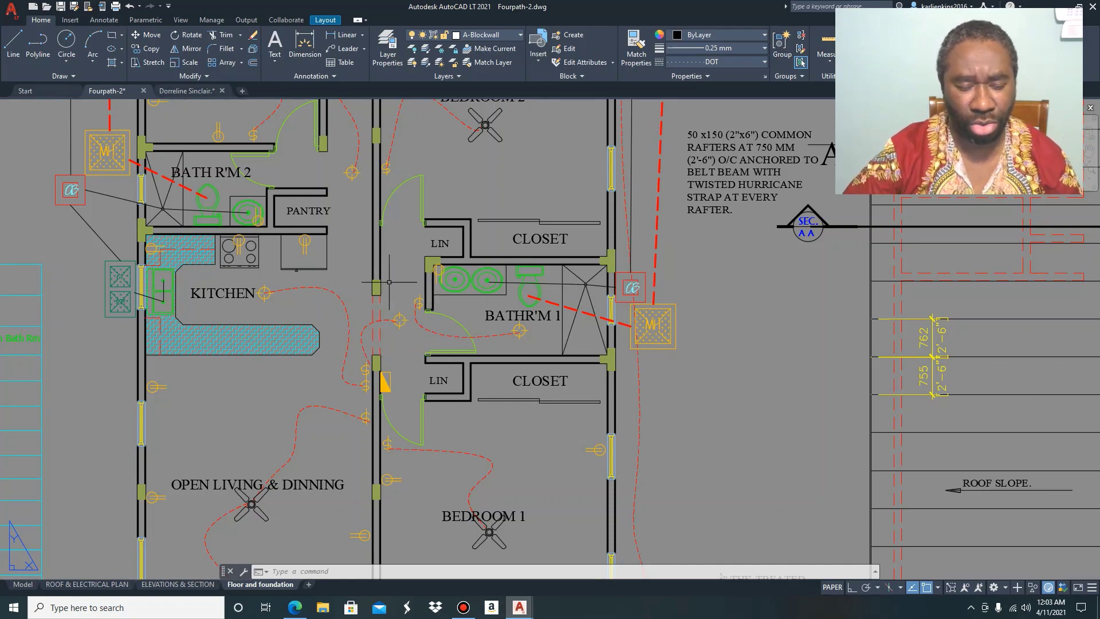
- Examine the switches and wiring runs around the hallway's main panel box, the kitchen and Bathroom 1, and up to Bedroom 3/Office
{"action": "scroll", "coordinate": [404, 315], "scroll_direction": "down", "scroll_amount": 8}
{"action": "scroll", "coordinate": [411, 299], "scroll_direction": "up", "scroll_amount": 9}
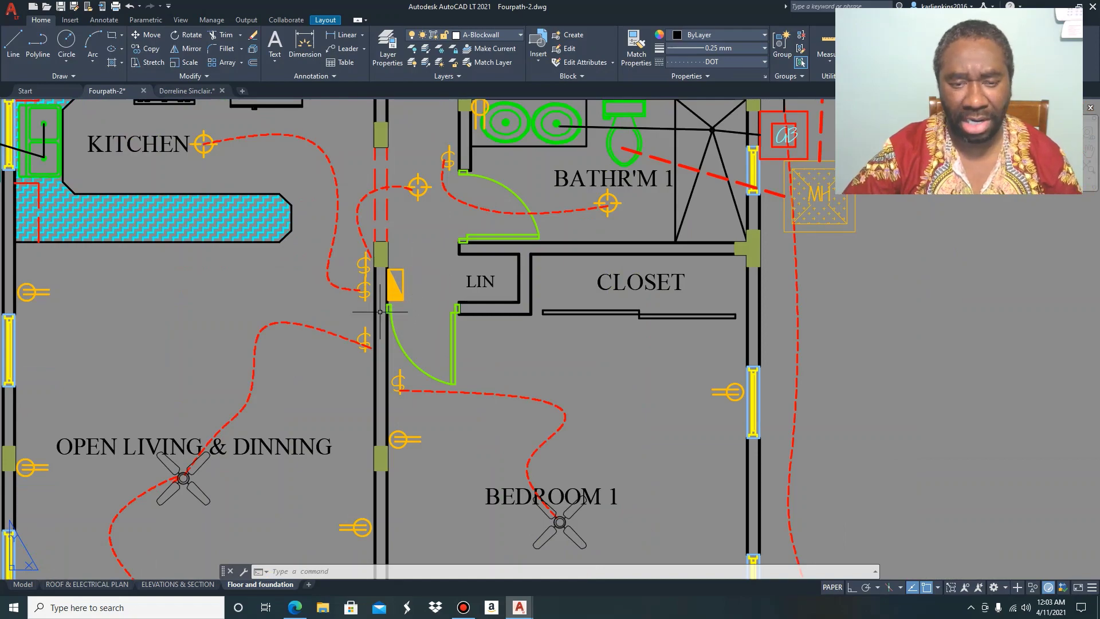
{"action": "scroll", "coordinate": [429, 294], "scroll_direction": "down", "scroll_amount": 8}
{"action": "scroll", "coordinate": [435, 269], "scroll_direction": "up", "scroll_amount": 5}
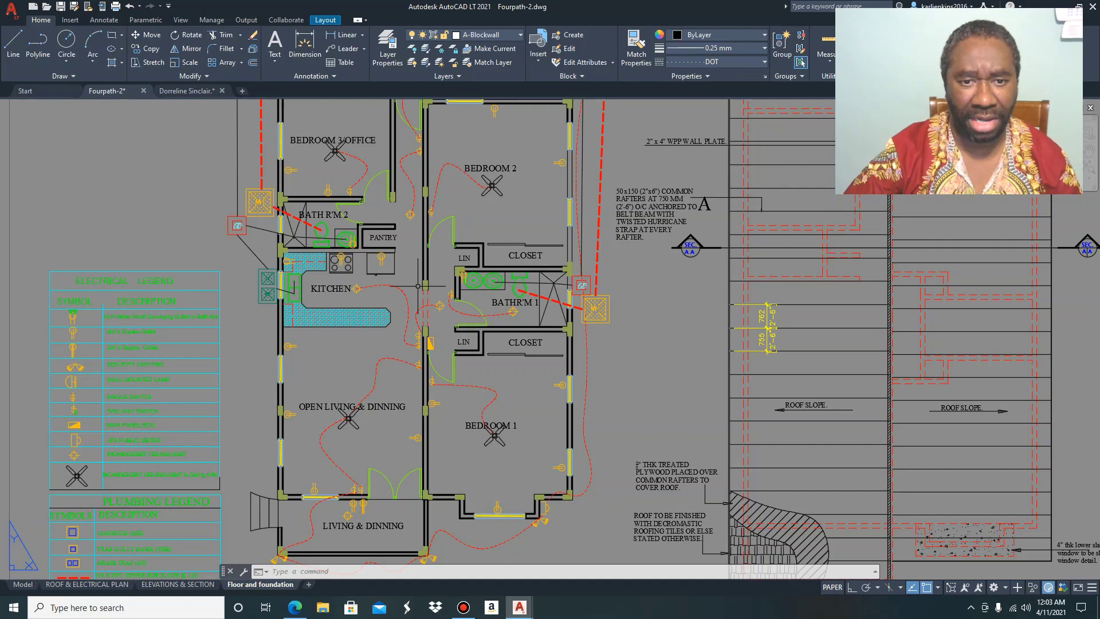
{"action": "scroll", "coordinate": [418, 284], "scroll_direction": "down", "scroll_amount": 5}
{"action": "scroll", "coordinate": [395, 227], "scroll_direction": "up", "scroll_amount": 9}
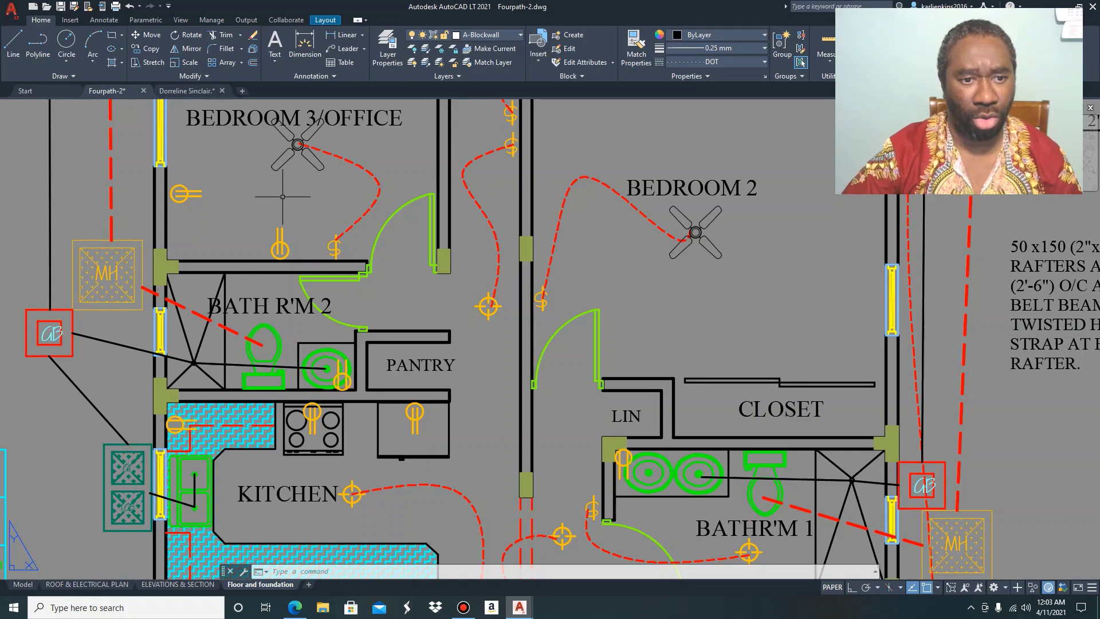
- Inspect the fan lights, outlets and security lighting in the front rooms, and check them against the whole Electrical & Plumbing plan
{"action": "scroll", "coordinate": [260, 231], "scroll_direction": "down", "scroll_amount": 5}
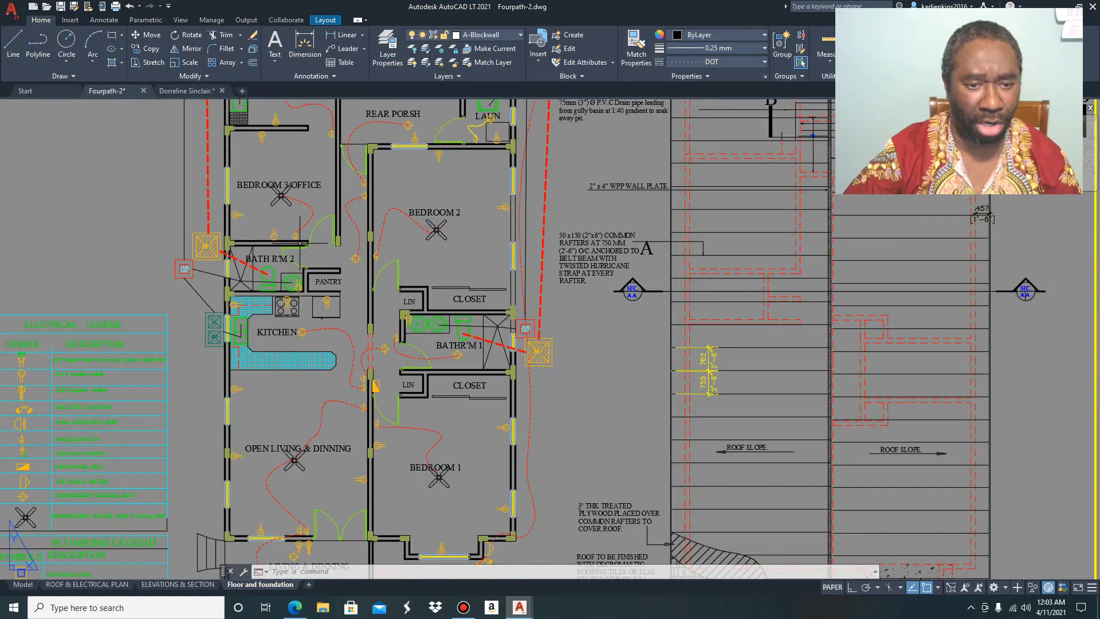
{"action": "scroll", "coordinate": [304, 447], "scroll_direction": "up", "scroll_amount": 4}
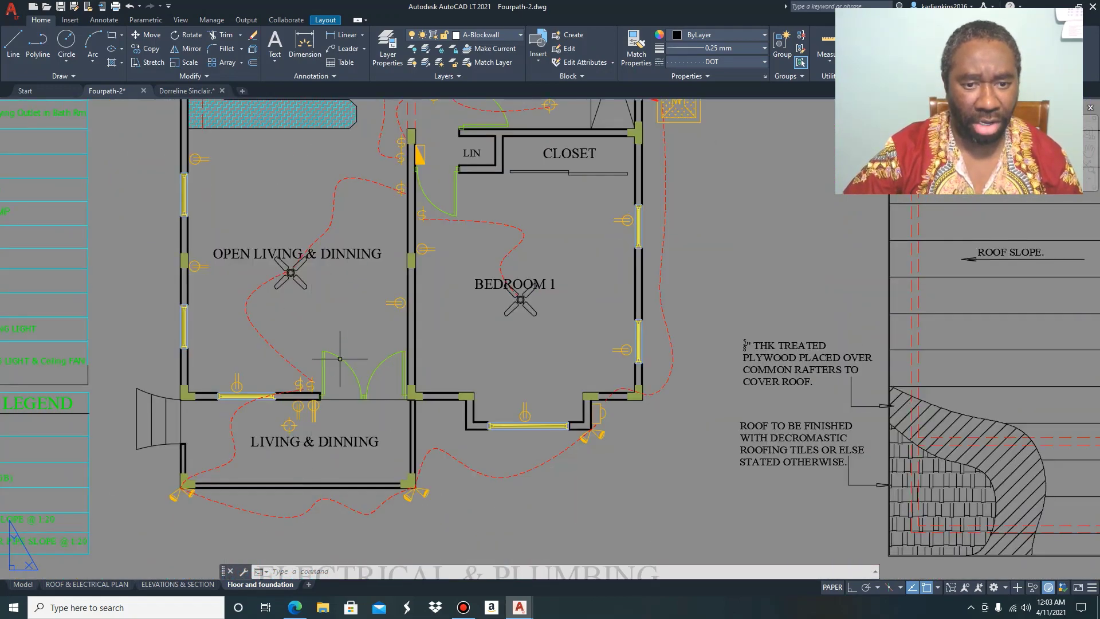
{"action": "scroll", "coordinate": [521, 307], "scroll_direction": "down", "scroll_amount": 2}
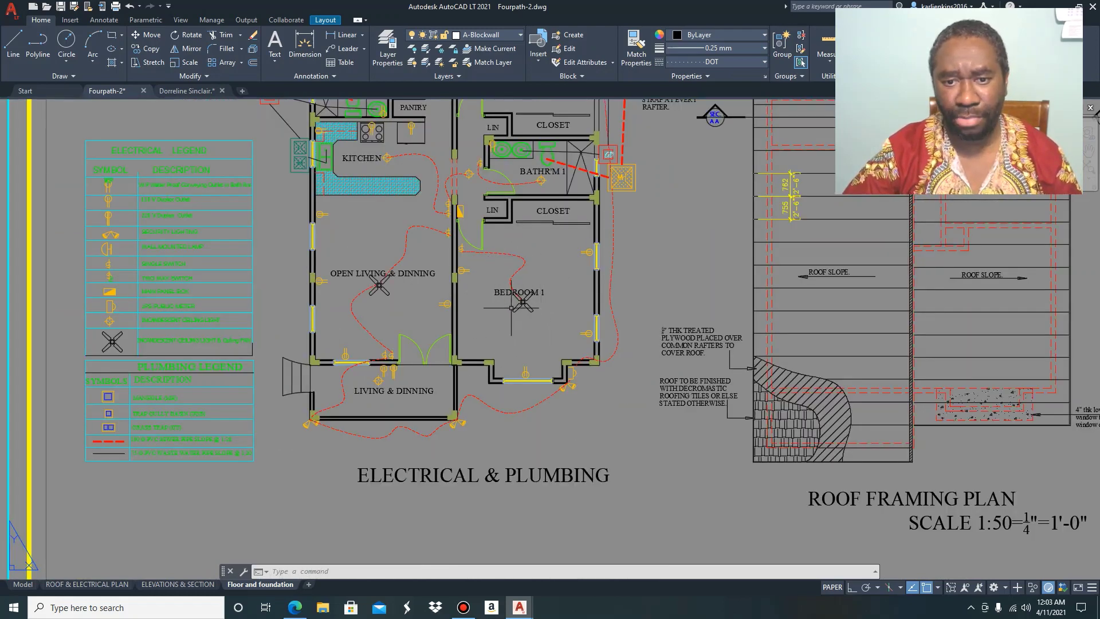
{"action": "scroll", "coordinate": [477, 309], "scroll_direction": "down", "scroll_amount": 4}
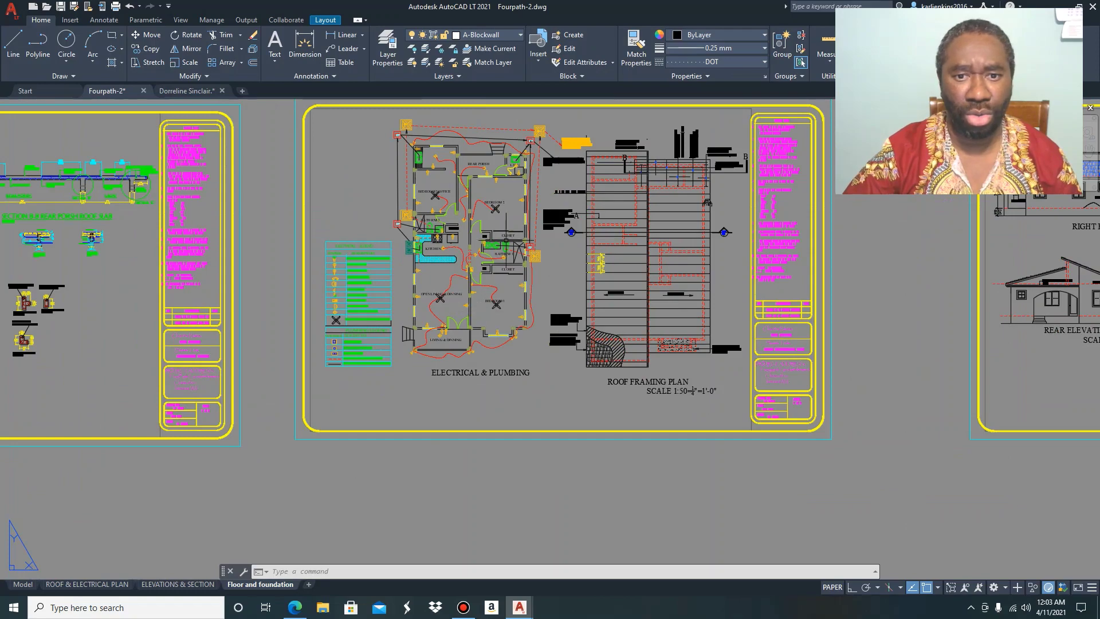
{"action": "scroll", "coordinate": [502, 220], "scroll_direction": "up", "scroll_amount": 2}
{"action": "scroll", "coordinate": [451, 213], "scroll_direction": "up", "scroll_amount": 2}
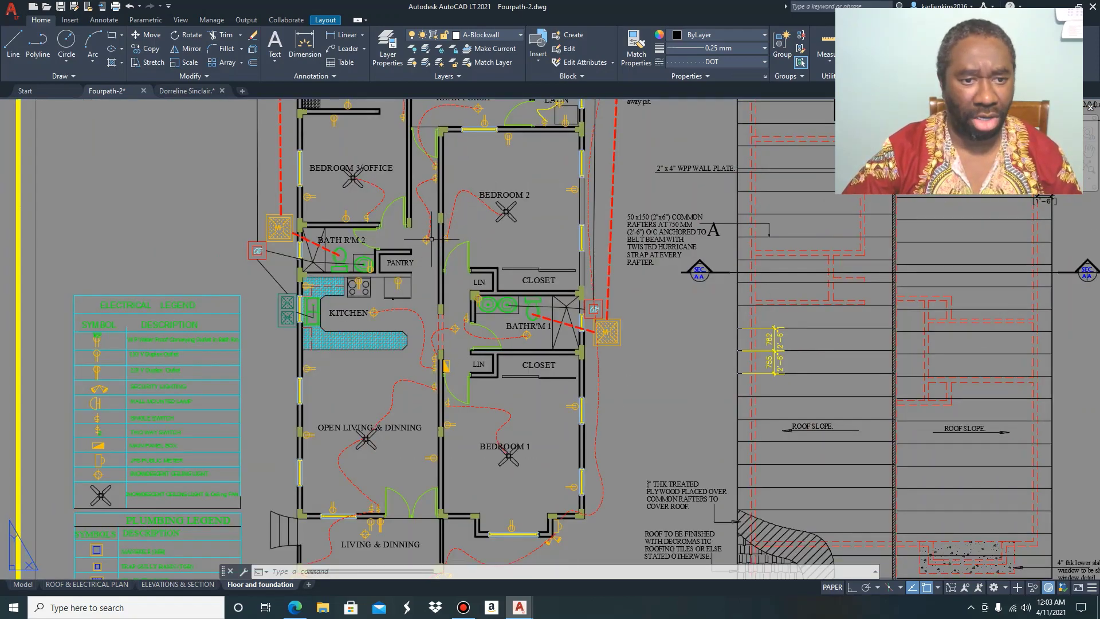
{"action": "scroll", "coordinate": [431, 239], "scroll_direction": "down", "scroll_amount": 3}
{"action": "scroll", "coordinate": [459, 200], "scroll_direction": "up", "scroll_amount": 1}
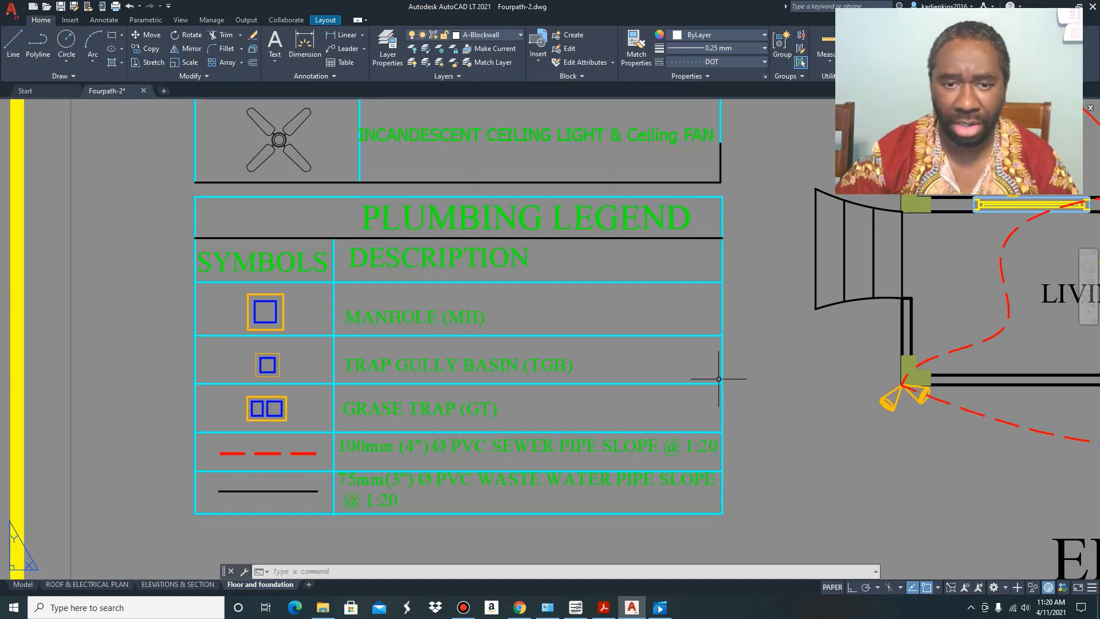
- Read the Plumbing Legend's manhole and trap gully basin entries, matching each symbol with its description
{"action": "scroll", "coordinate": [687, 367], "scroll_direction": "down", "scroll_amount": 5}
{"action": "scroll", "coordinate": [616, 350], "scroll_direction": "up", "scroll_amount": 4}
{"action": "scroll", "coordinate": [596, 365], "scroll_direction": "down", "scroll_amount": 4}
{"action": "scroll", "coordinate": [494, 410], "scroll_direction": "up", "scroll_amount": 8}
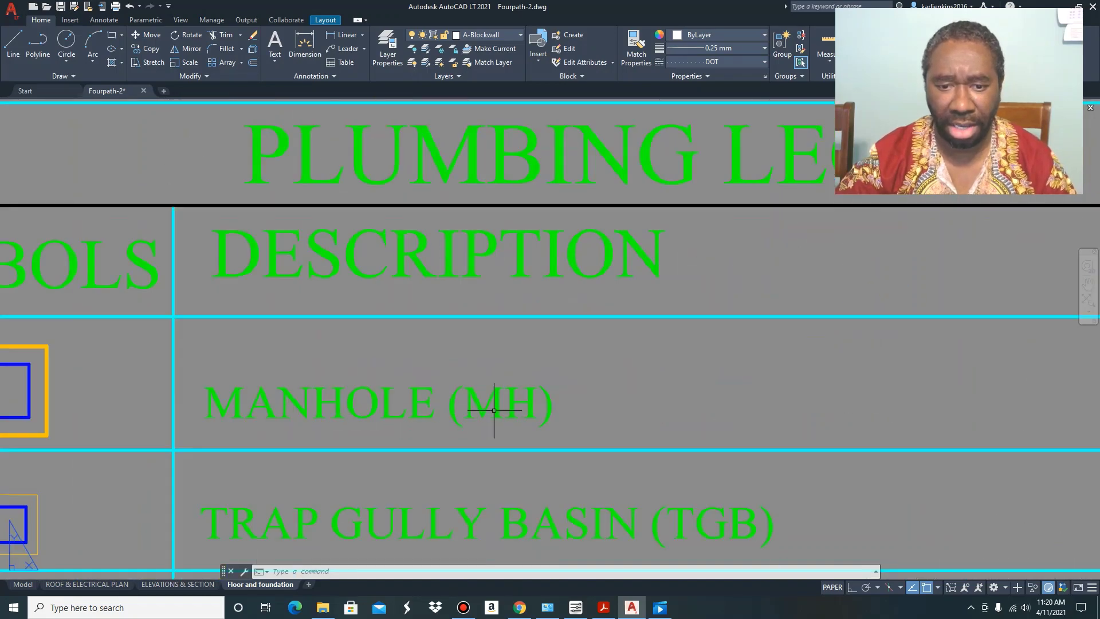
{"action": "scroll", "coordinate": [494, 410], "scroll_direction": "down", "scroll_amount": 6}
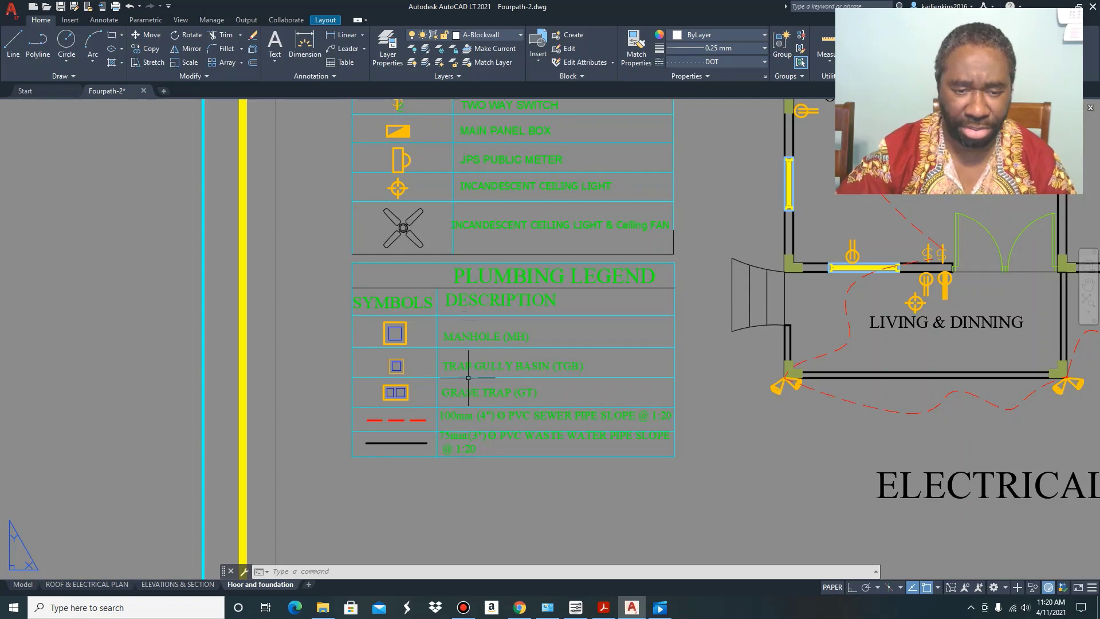
{"action": "scroll", "coordinate": [406, 337], "scroll_direction": "up", "scroll_amount": 4}
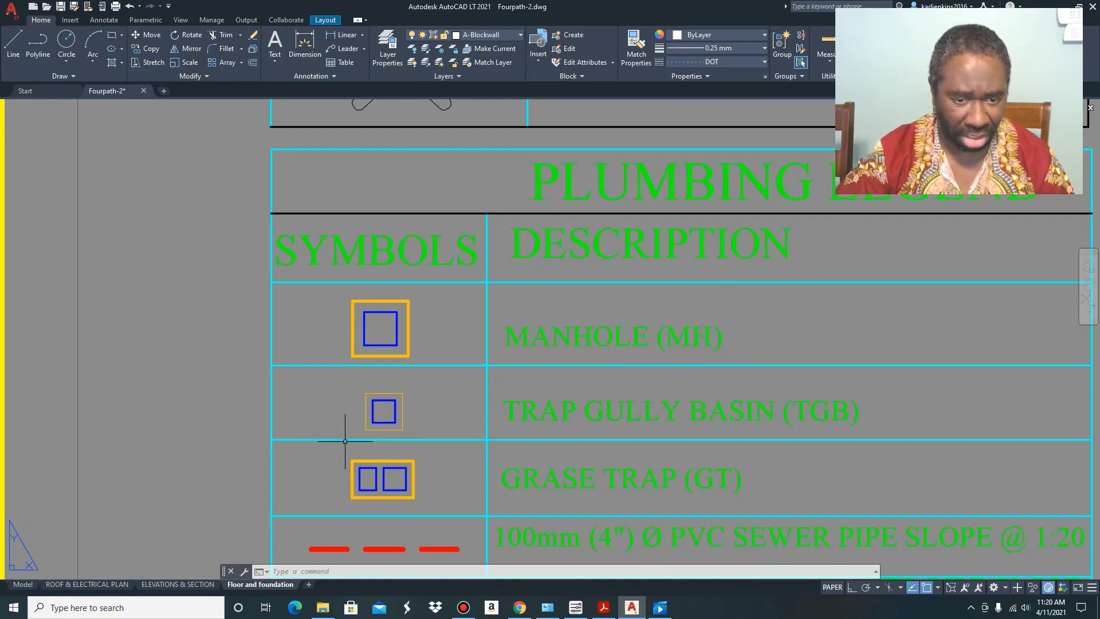
{"action": "scroll", "coordinate": [394, 423], "scroll_direction": "up", "scroll_amount": 2}
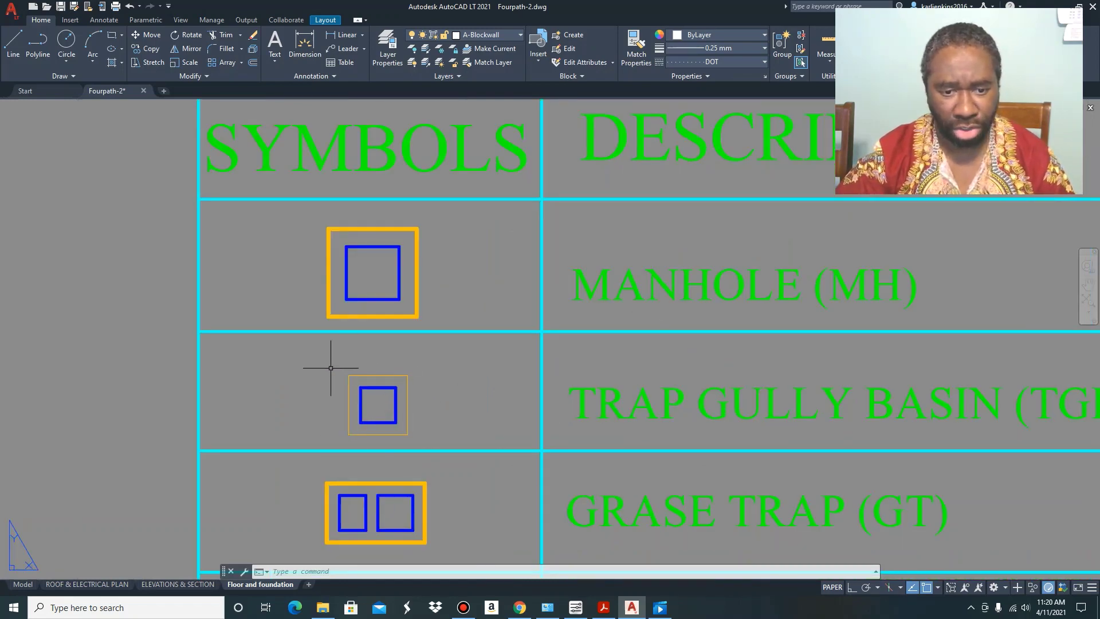
{"action": "scroll", "coordinate": [375, 358], "scroll_direction": "down", "scroll_amount": 2}
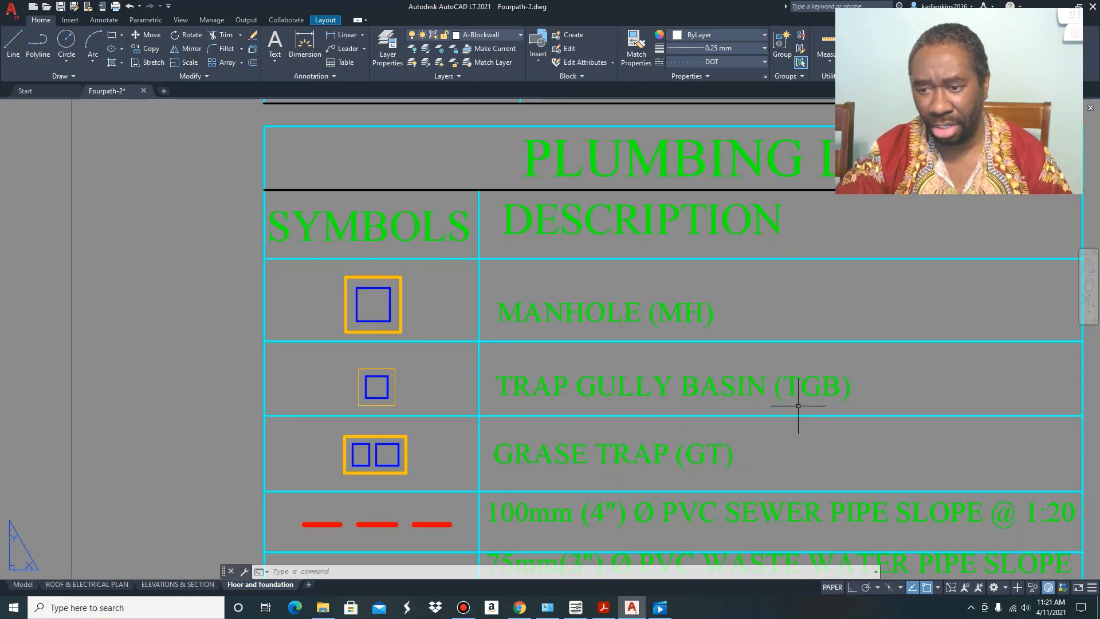
- Read the Plumbing Legend's remaining entries: the grease trap, the PVC sewer pipe line and the PVC waste water pipe line
{"action": "scroll", "coordinate": [510, 384], "scroll_direction": "down", "scroll_amount": 4}
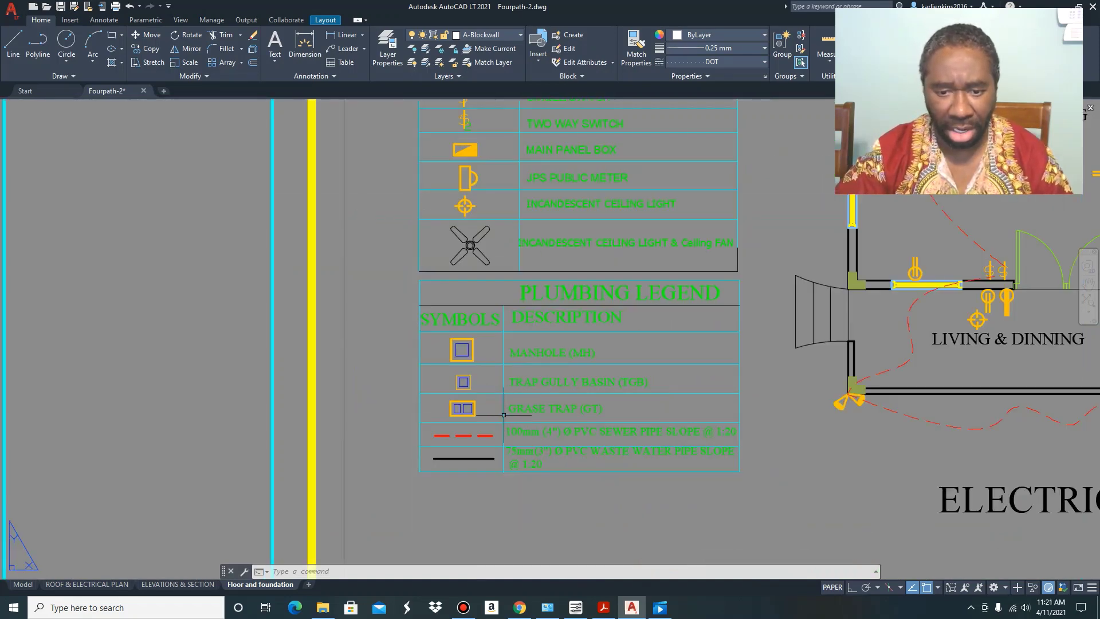
{"action": "scroll", "coordinate": [487, 410], "scroll_direction": "up", "scroll_amount": 4}
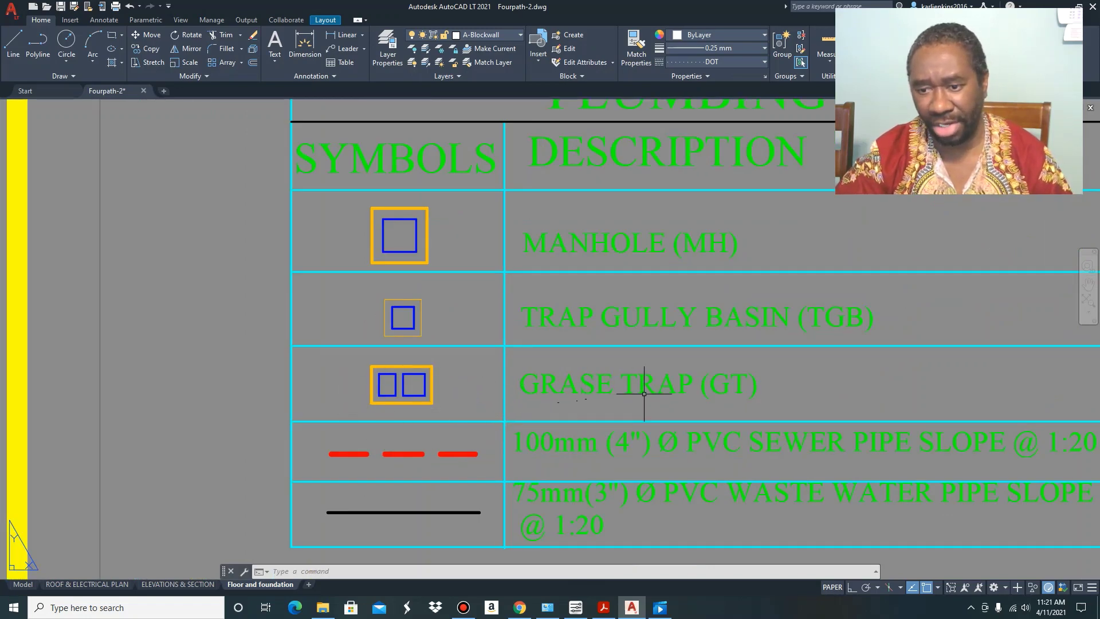
{"action": "scroll", "coordinate": [735, 378], "scroll_direction": "down", "scroll_amount": 2}
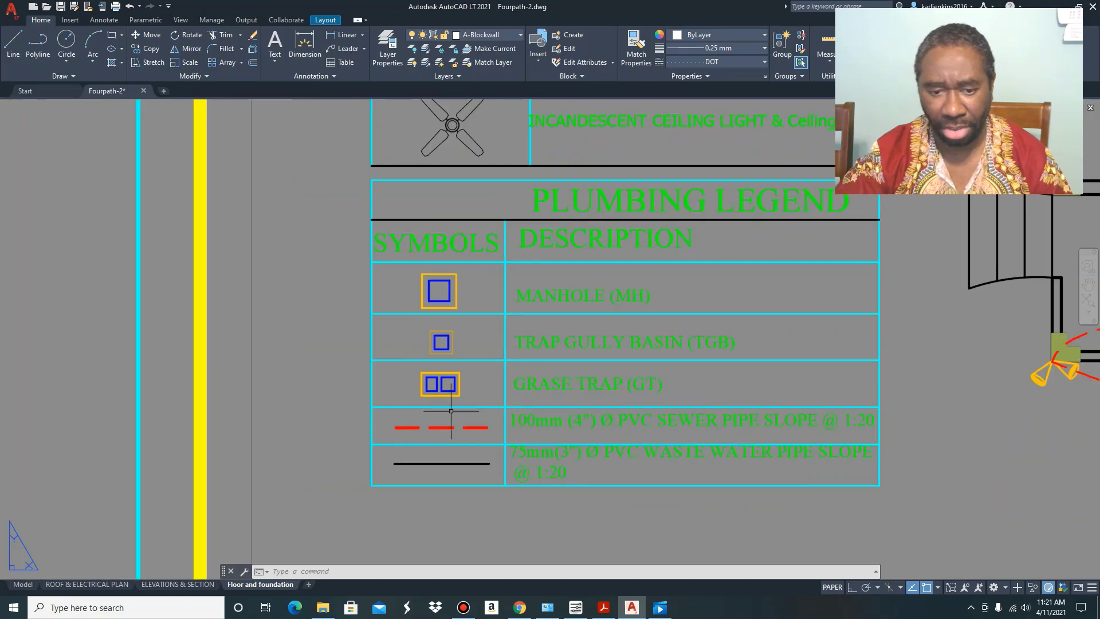
{"action": "scroll", "coordinate": [437, 418], "scroll_direction": "up", "scroll_amount": 4}
{"action": "scroll", "coordinate": [398, 411], "scroll_direction": "down", "scroll_amount": 4}
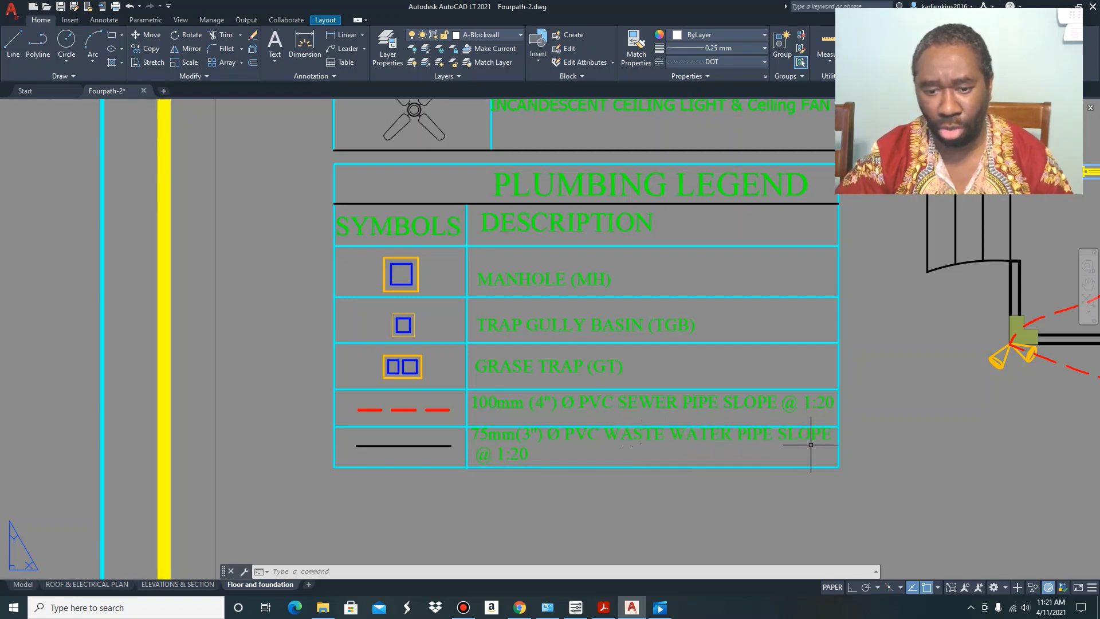
{"action": "scroll", "coordinate": [517, 491], "scroll_direction": "up", "scroll_amount": 4}
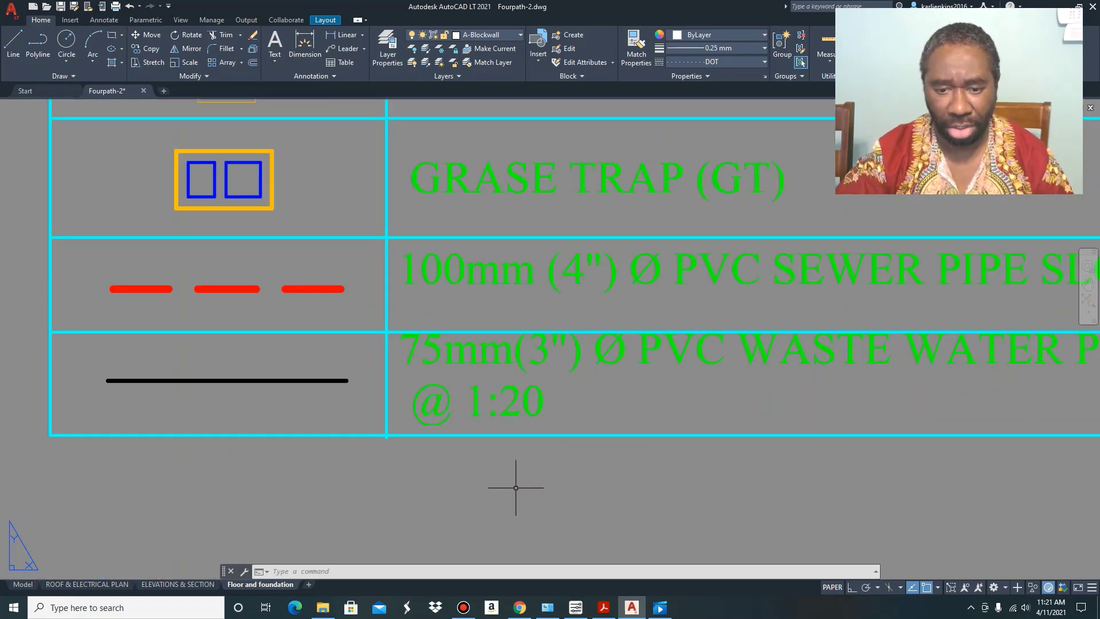
{"action": "scroll", "coordinate": [485, 450], "scroll_direction": "down", "scroll_amount": 5}
{"action": "scroll", "coordinate": [503, 449], "scroll_direction": "up", "scroll_amount": 5}
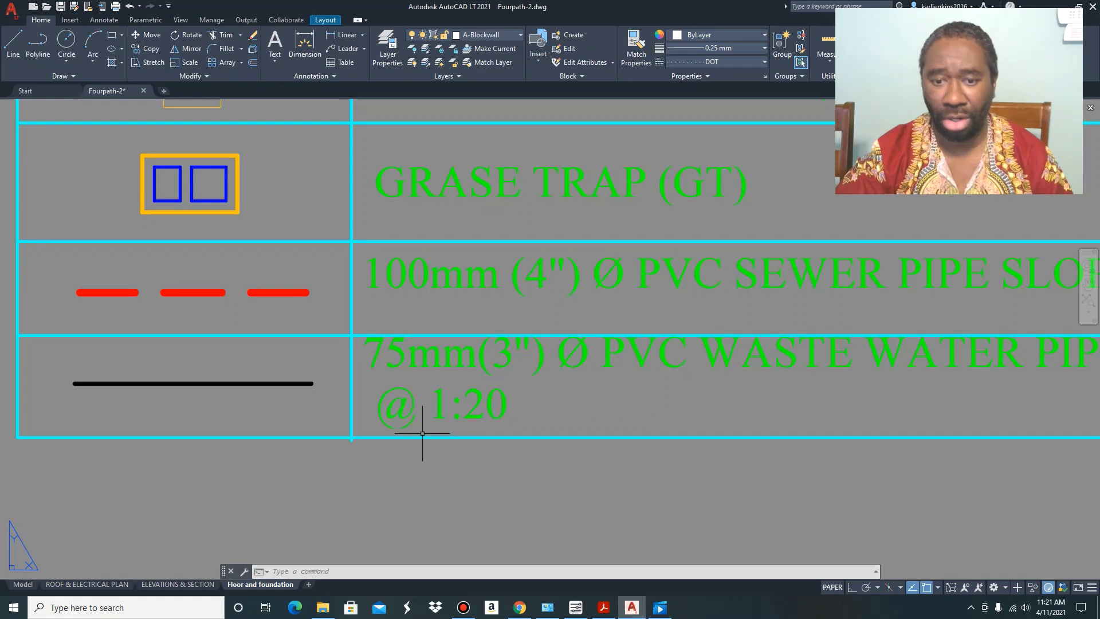
{"action": "scroll", "coordinate": [421, 433], "scroll_direction": "down", "scroll_amount": 2}
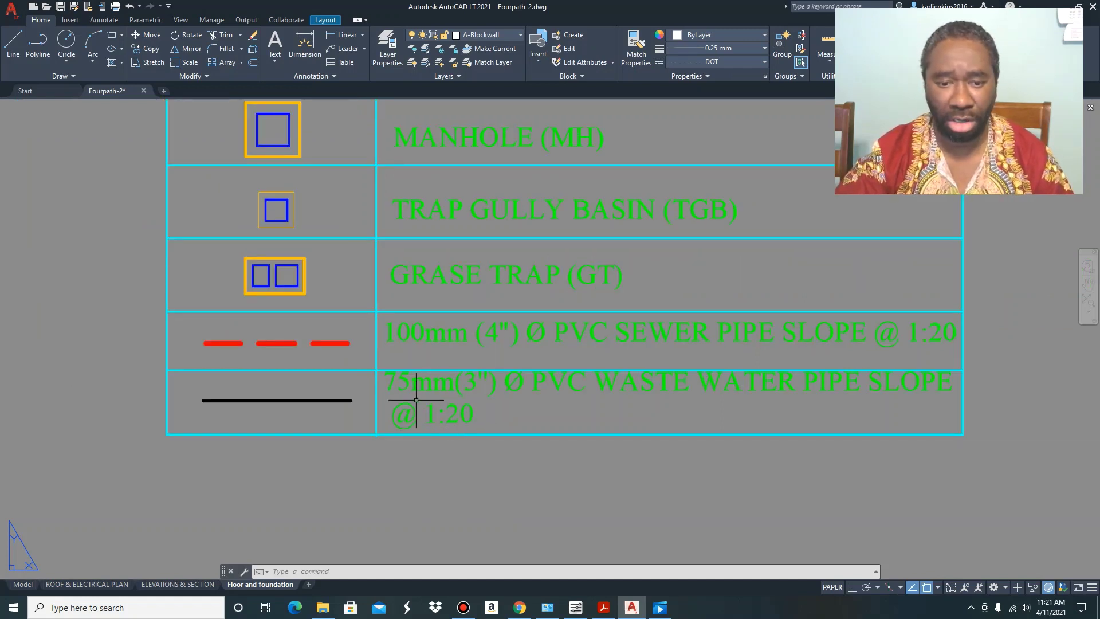
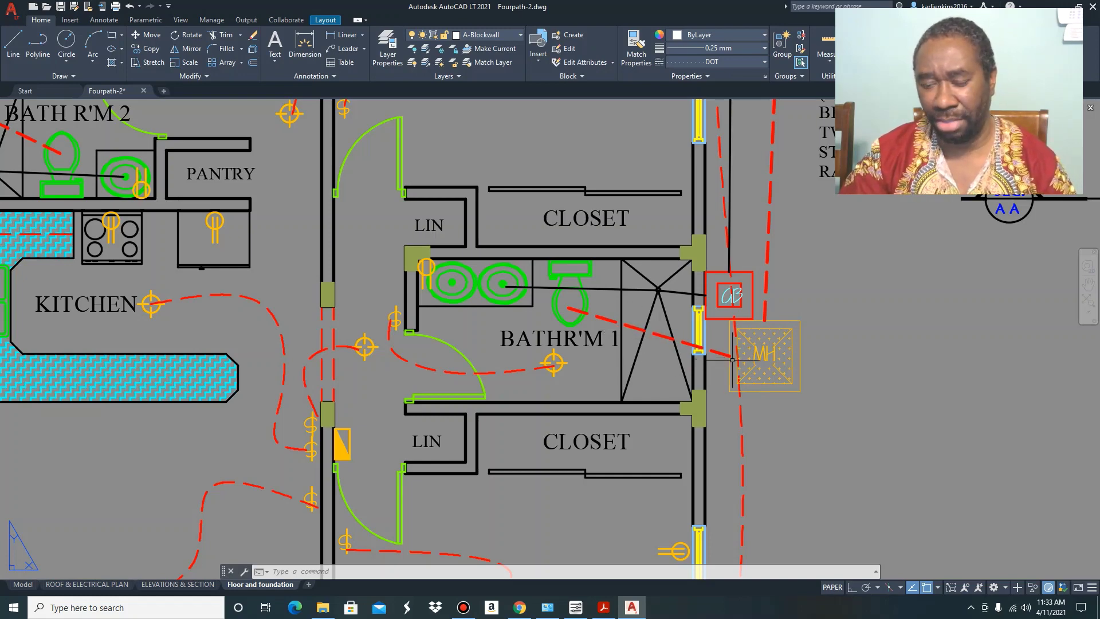
- Trace the waste and sewer lines from both bathrooms and the kitchen sink to the manholes, gully basins and grease trap outside
{"action": "scroll", "coordinate": [725, 358], "scroll_direction": "down", "scroll_amount": 5}
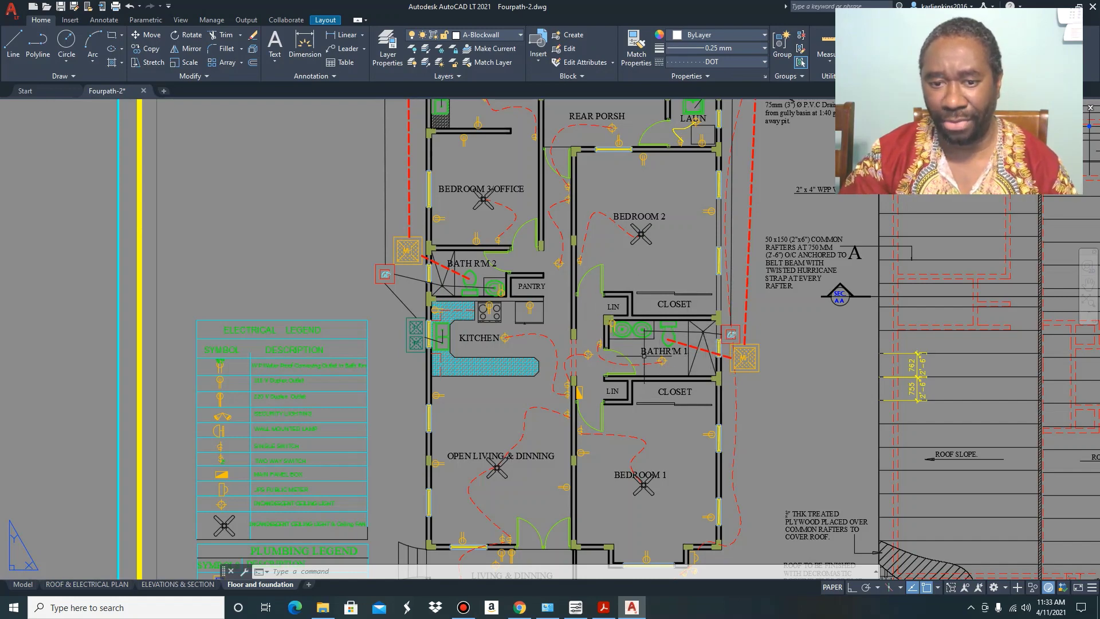
{"action": "scroll", "coordinate": [465, 355], "scroll_direction": "up", "scroll_amount": 2}
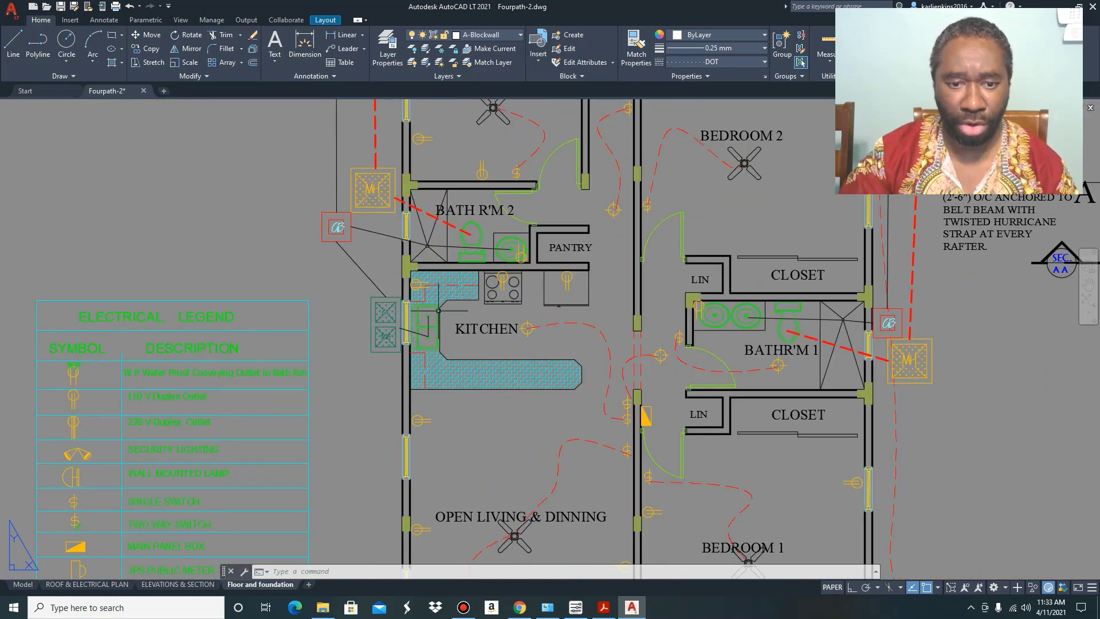
{"action": "scroll", "coordinate": [430, 302], "scroll_direction": "up", "scroll_amount": 2}
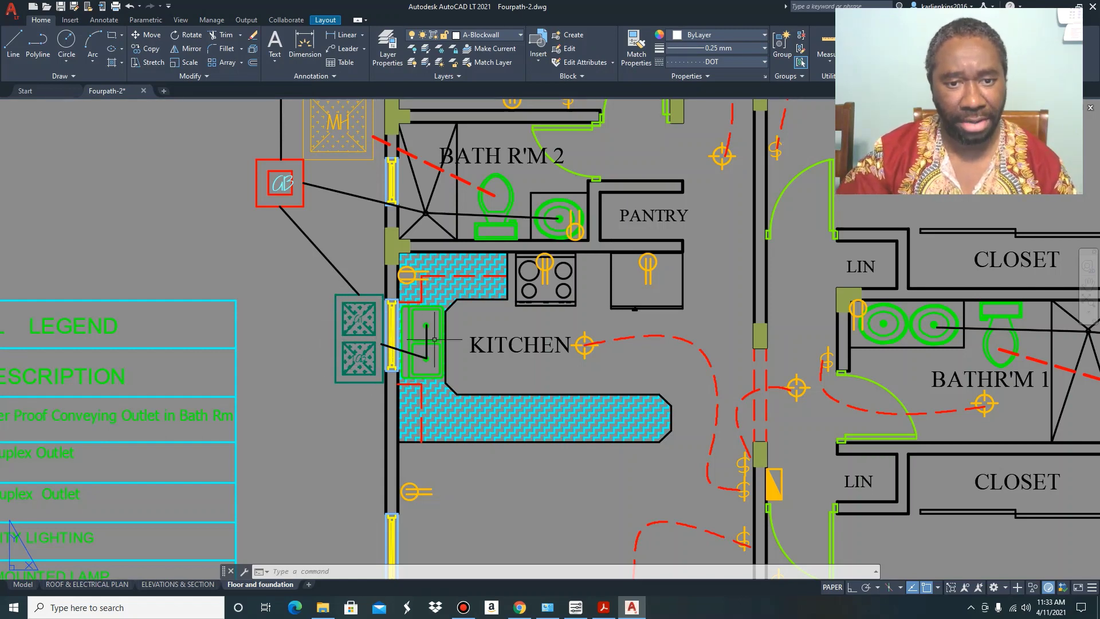
{"action": "scroll", "coordinate": [370, 337], "scroll_direction": "down", "scroll_amount": 4}
{"action": "scroll", "coordinate": [377, 323], "scroll_direction": "down", "scroll_amount": 2}
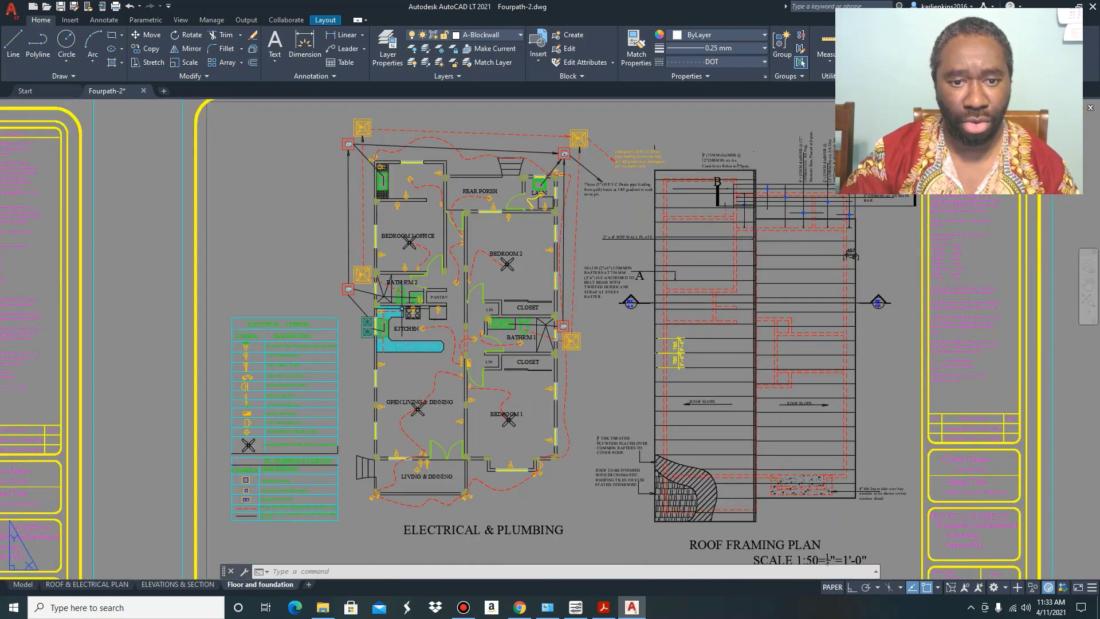
{"action": "scroll", "coordinate": [402, 309], "scroll_direction": "up", "scroll_amount": 3}
{"action": "scroll", "coordinate": [424, 292], "scroll_direction": "up", "scroll_amount": 3}
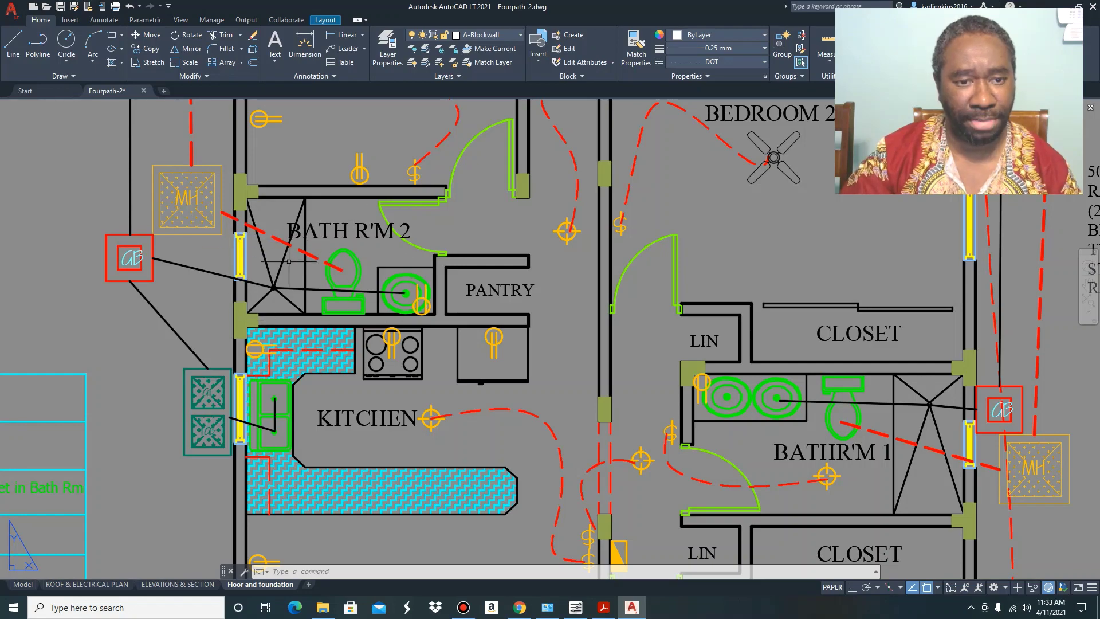
- Trace the laundry sink's waste line to the rear gully basin, and the drain pipes leading to the soak-away and absorption pits
{"action": "scroll", "coordinate": [380, 306], "scroll_direction": "down", "scroll_amount": 5}
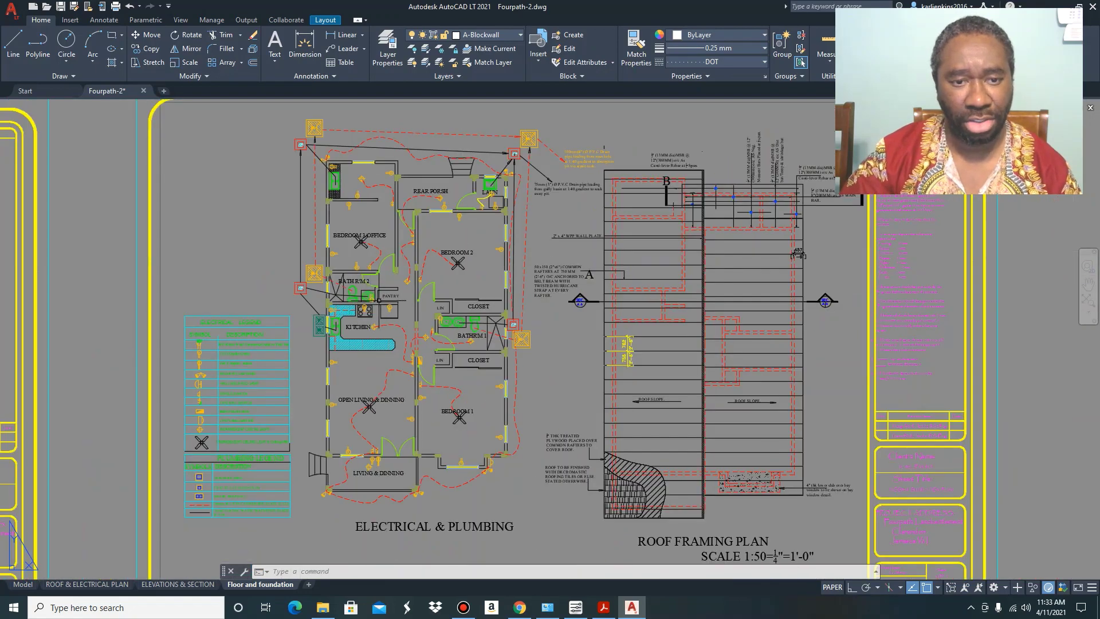
{"action": "scroll", "coordinate": [372, 286], "scroll_direction": "up", "scroll_amount": 4}
{"action": "scroll", "coordinate": [348, 309], "scroll_direction": "down", "scroll_amount": 4}
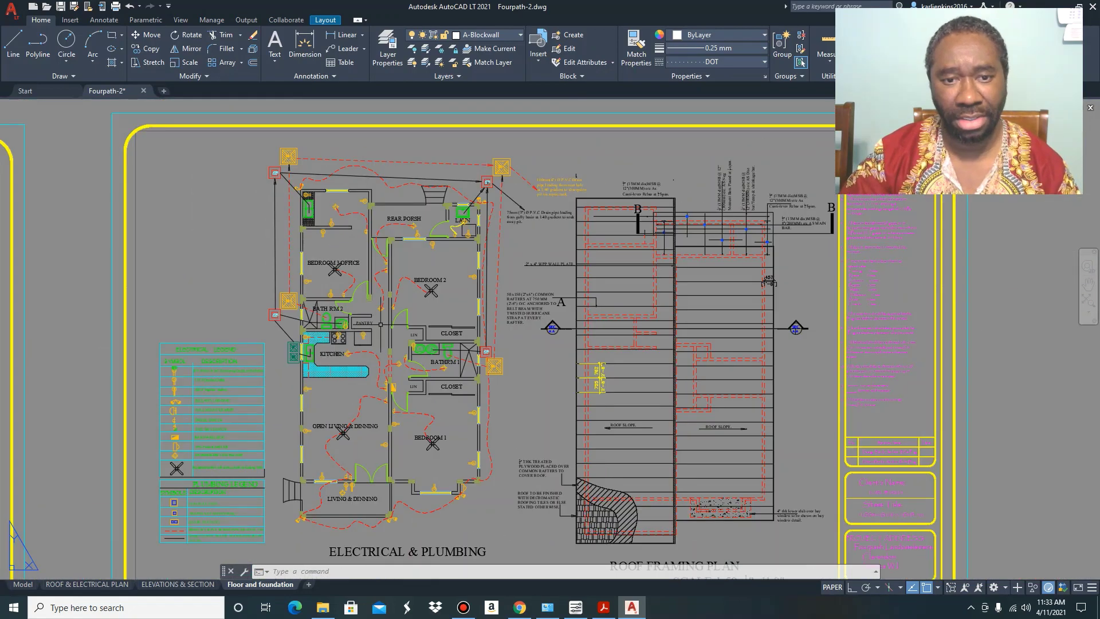
{"action": "scroll", "coordinate": [464, 220], "scroll_direction": "up", "scroll_amount": 3}
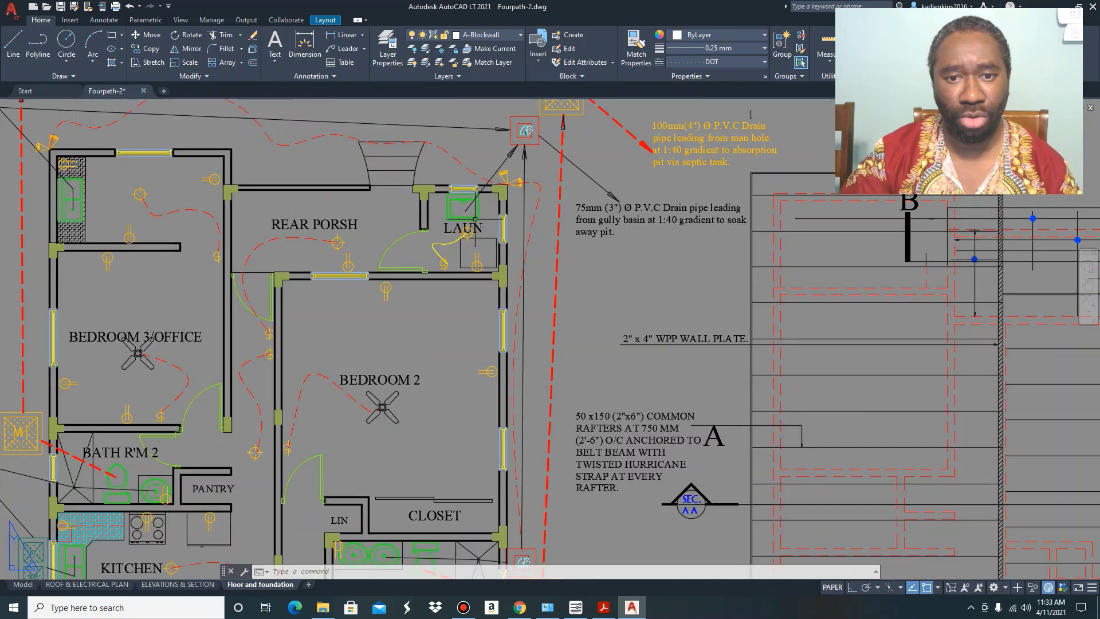
{"action": "scroll", "coordinate": [454, 214], "scroll_direction": "up", "scroll_amount": 2}
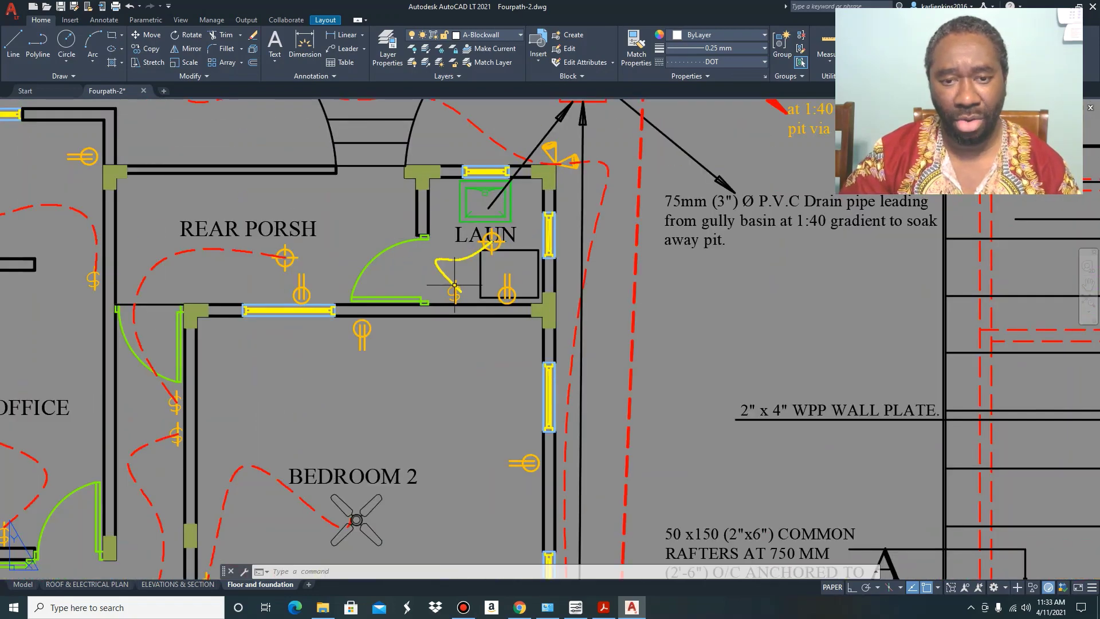
{"action": "scroll", "coordinate": [454, 285], "scroll_direction": "down", "scroll_amount": 2}
{"action": "scroll", "coordinate": [461, 240], "scroll_direction": "up", "scroll_amount": 2}
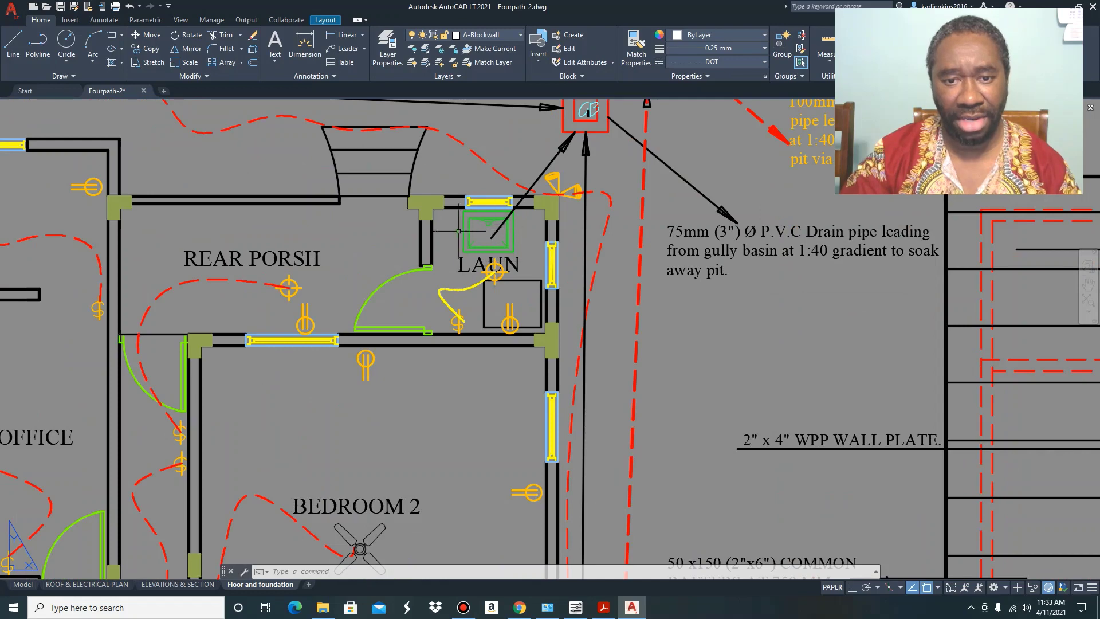
{"action": "scroll", "coordinate": [458, 235], "scroll_direction": "down", "scroll_amount": 3}
{"action": "scroll", "coordinate": [463, 252], "scroll_direction": "up", "scroll_amount": 2}
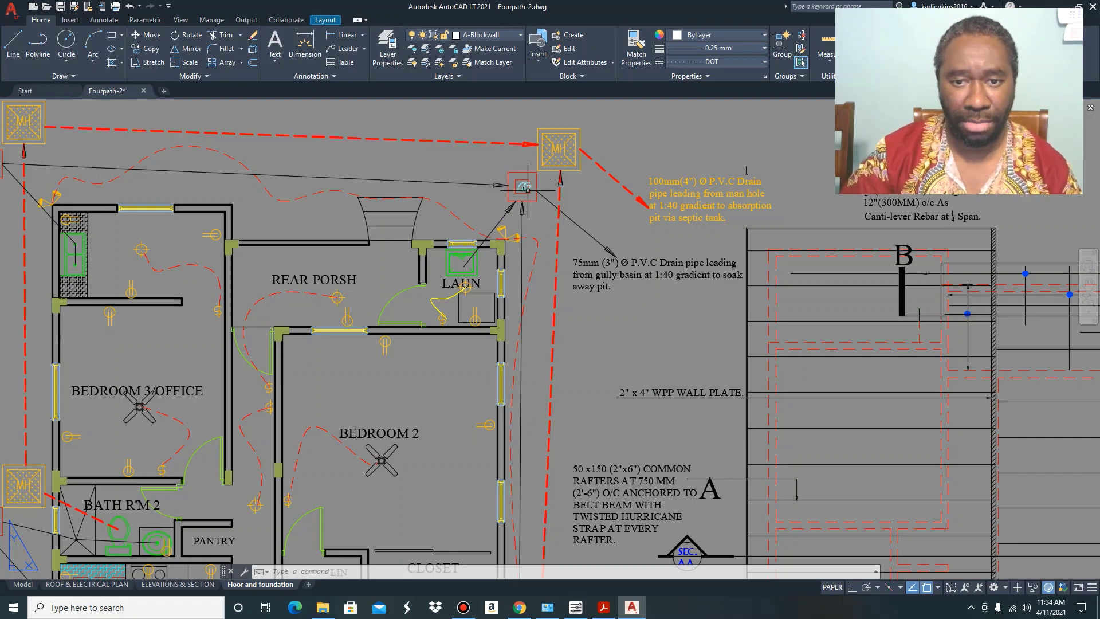
{"action": "scroll", "coordinate": [523, 186], "scroll_direction": "down", "scroll_amount": 4}
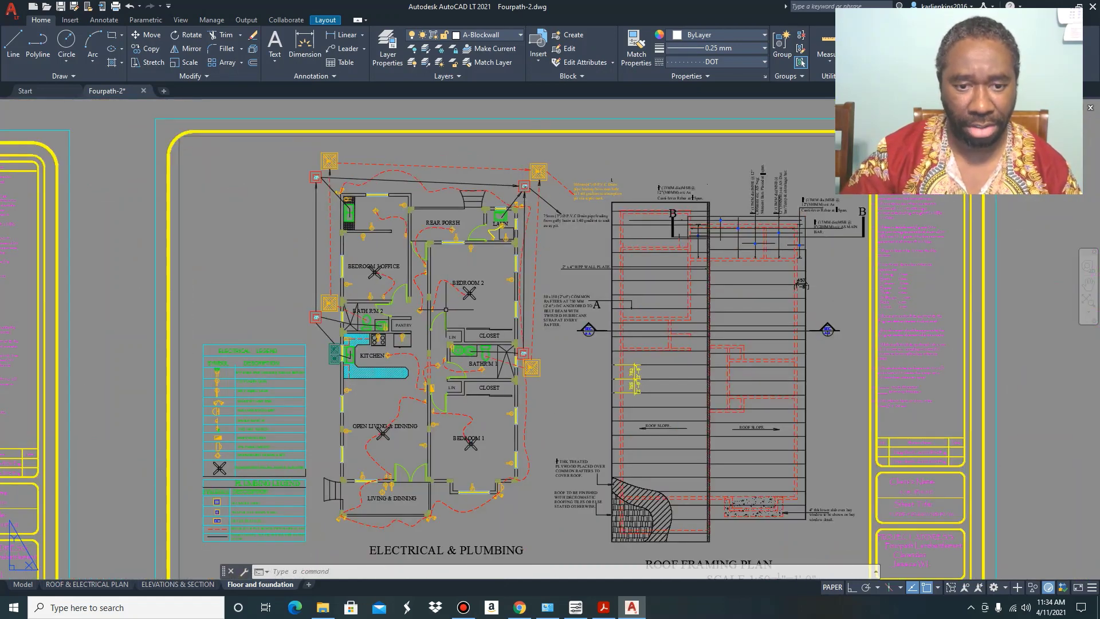
{"action": "scroll", "coordinate": [326, 329], "scroll_direction": "up", "scroll_amount": 2}
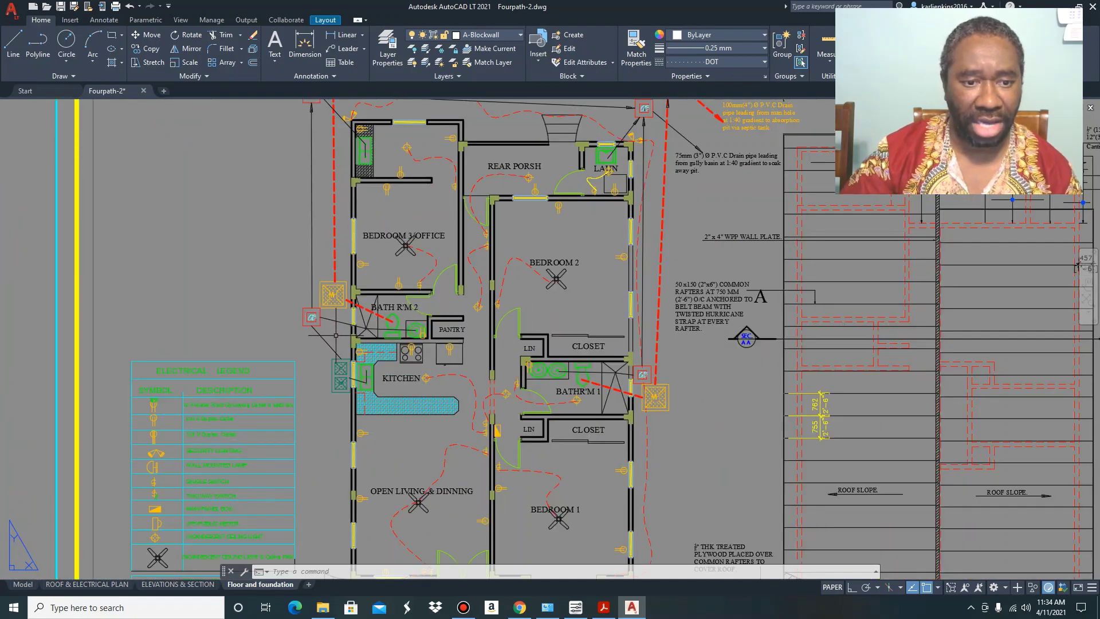
- Read the drain pipe note beside the laundry for the line leading from the rear gully basin to the soak-away pit
{"action": "scroll", "coordinate": [326, 329], "scroll_direction": "down", "scroll_amount": 4}
{"action": "scroll", "coordinate": [326, 328], "scroll_direction": "up", "scroll_amount": 4}
{"action": "scroll", "coordinate": [326, 329], "scroll_direction": "down", "scroll_amount": 4}
{"action": "scroll", "coordinate": [333, 290], "scroll_direction": "up", "scroll_amount": 4}
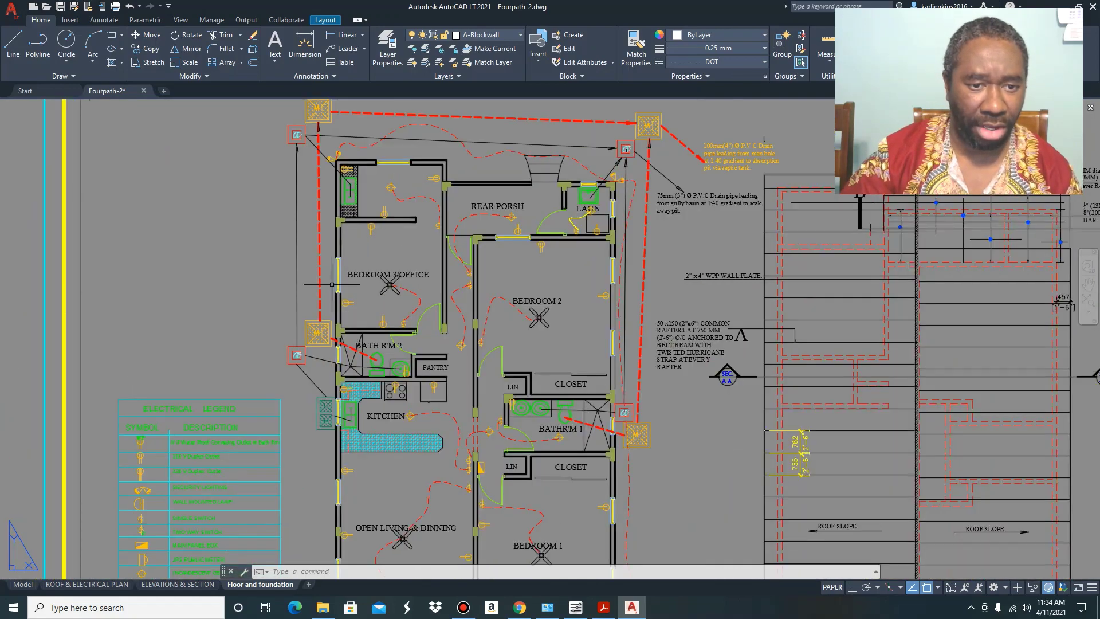
{"action": "scroll", "coordinate": [331, 290], "scroll_direction": "down", "scroll_amount": 4}
{"action": "scroll", "coordinate": [331, 291], "scroll_direction": "up", "scroll_amount": 4}
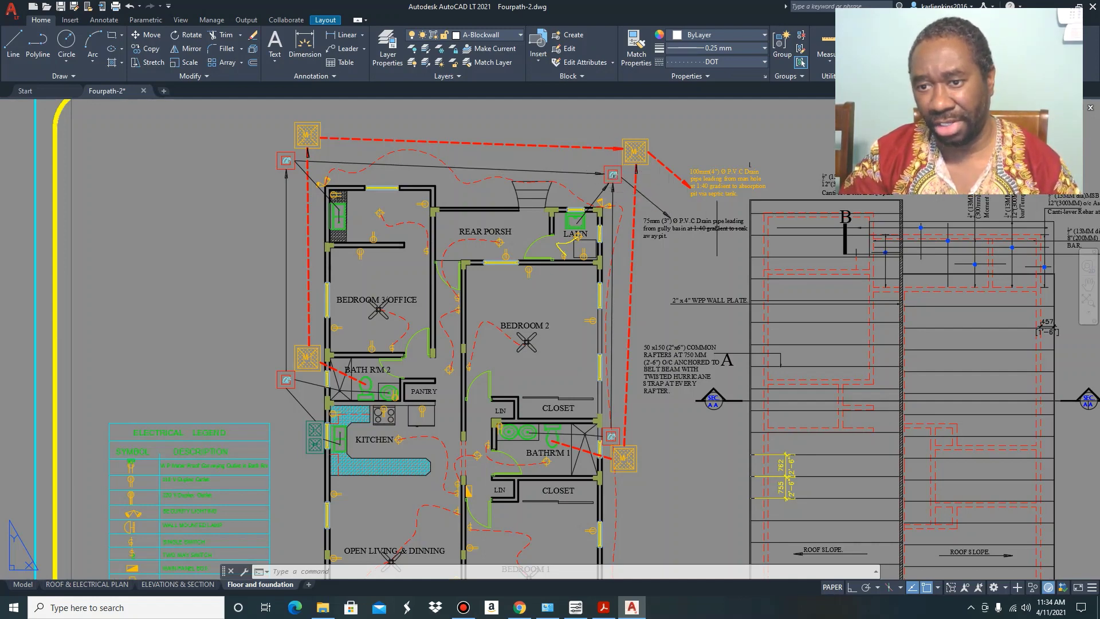
{"action": "scroll", "coordinate": [744, 228], "scroll_direction": "up", "scroll_amount": 2}
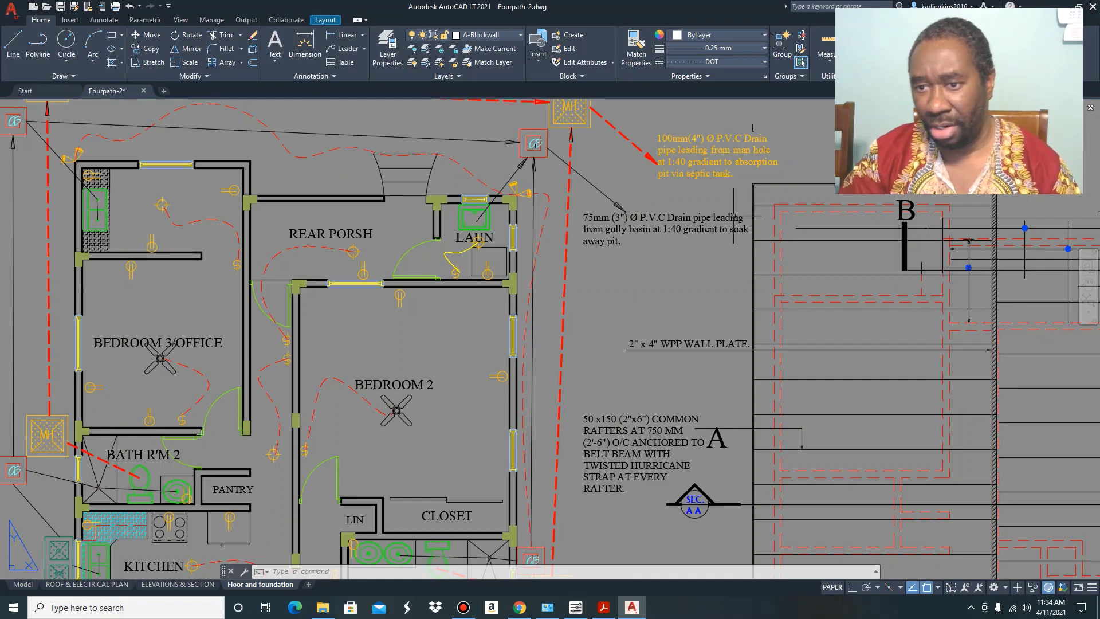
{"action": "scroll", "coordinate": [733, 224], "scroll_direction": "up", "scroll_amount": 2}
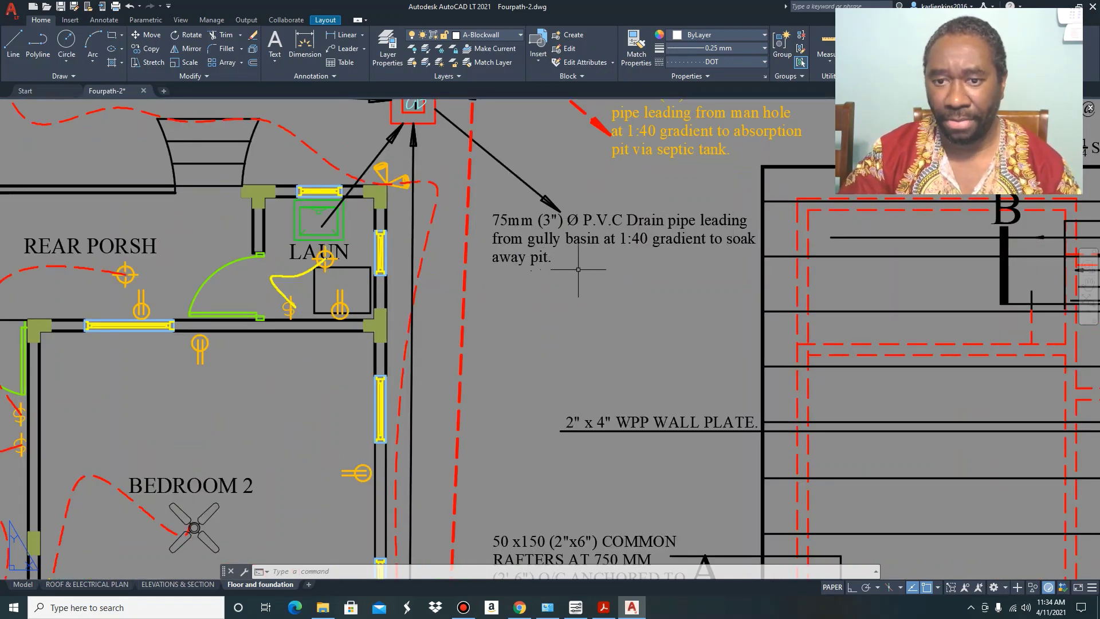
{"action": "scroll", "coordinate": [573, 270], "scroll_direction": "down", "scroll_amount": 4}
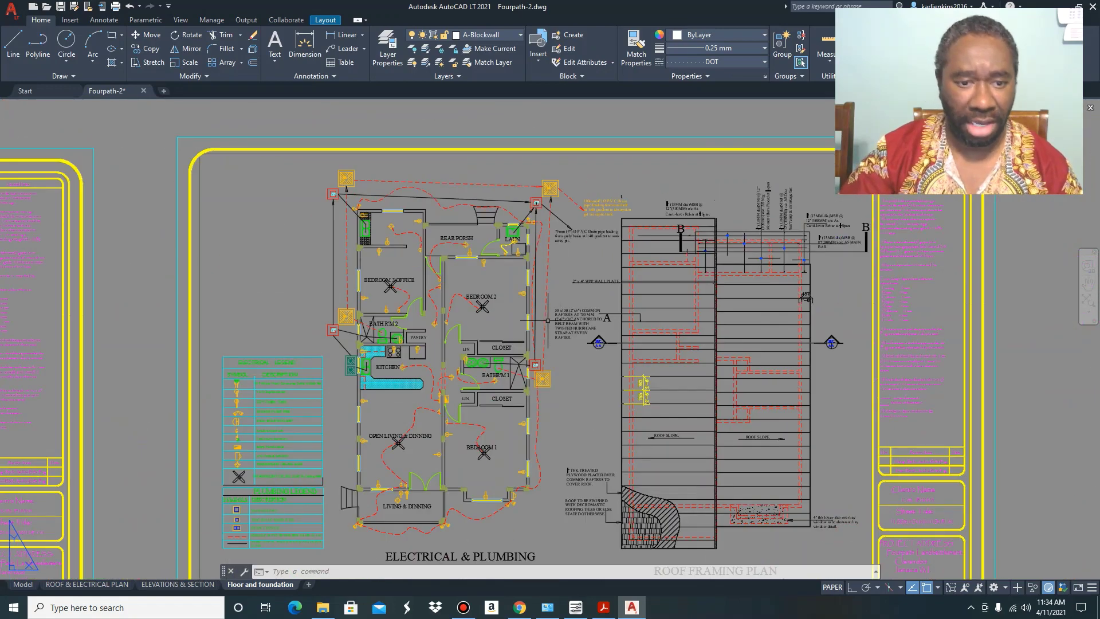
- Trace the sewer line from the manhole outside Bathroom 2 along the house to the two rear manholes
{"action": "scroll", "coordinate": [356, 318], "scroll_direction": "up", "scroll_amount": 4}
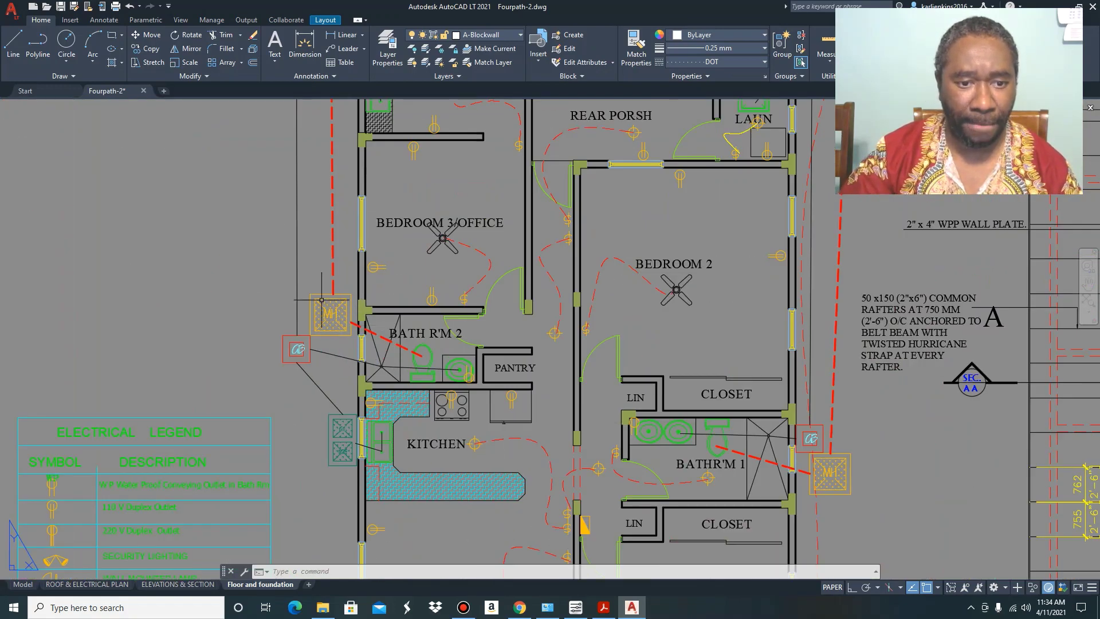
{"action": "scroll", "coordinate": [327, 315], "scroll_direction": "down", "scroll_amount": 3}
{"action": "scroll", "coordinate": [331, 310], "scroll_direction": "up", "scroll_amount": 3}
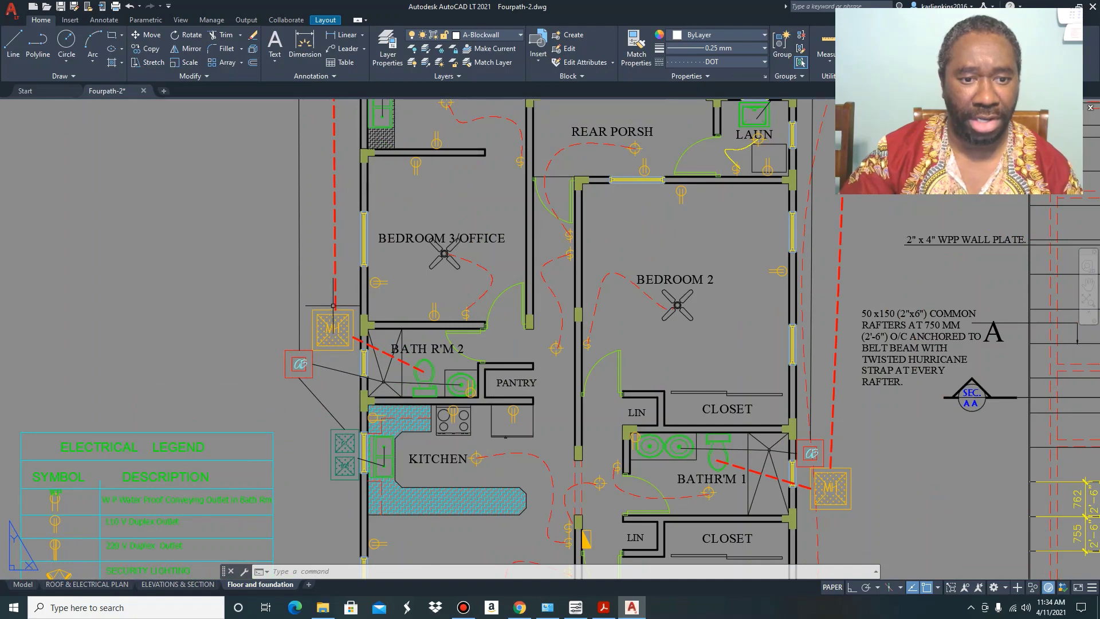
{"action": "scroll", "coordinate": [332, 305], "scroll_direction": "down", "scroll_amount": 3}
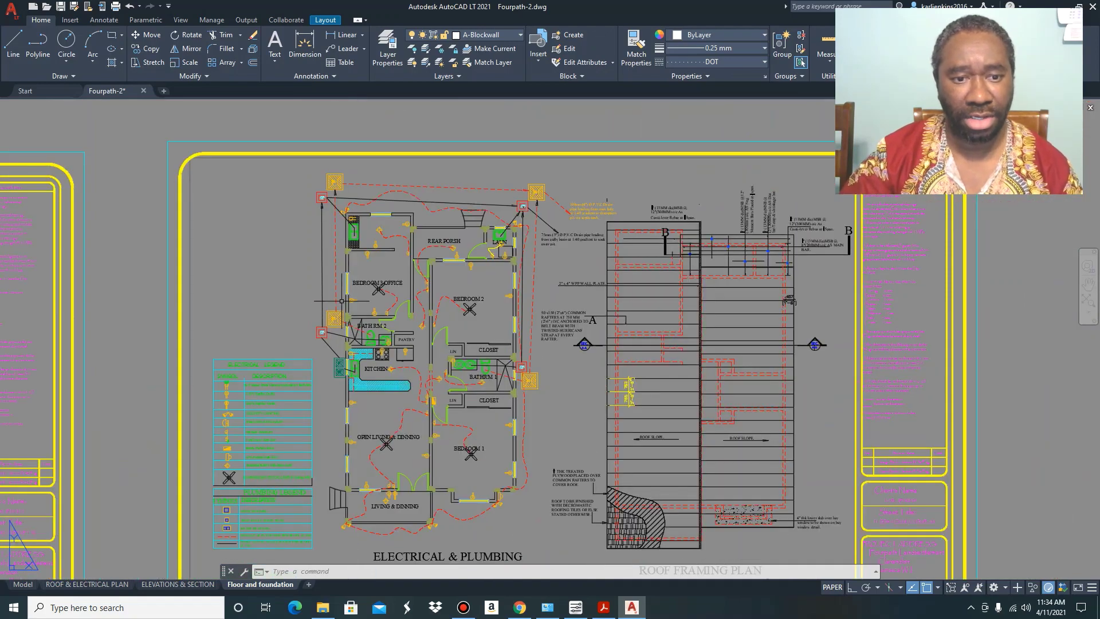
{"action": "scroll", "coordinate": [335, 298], "scroll_direction": "up", "scroll_amount": 2}
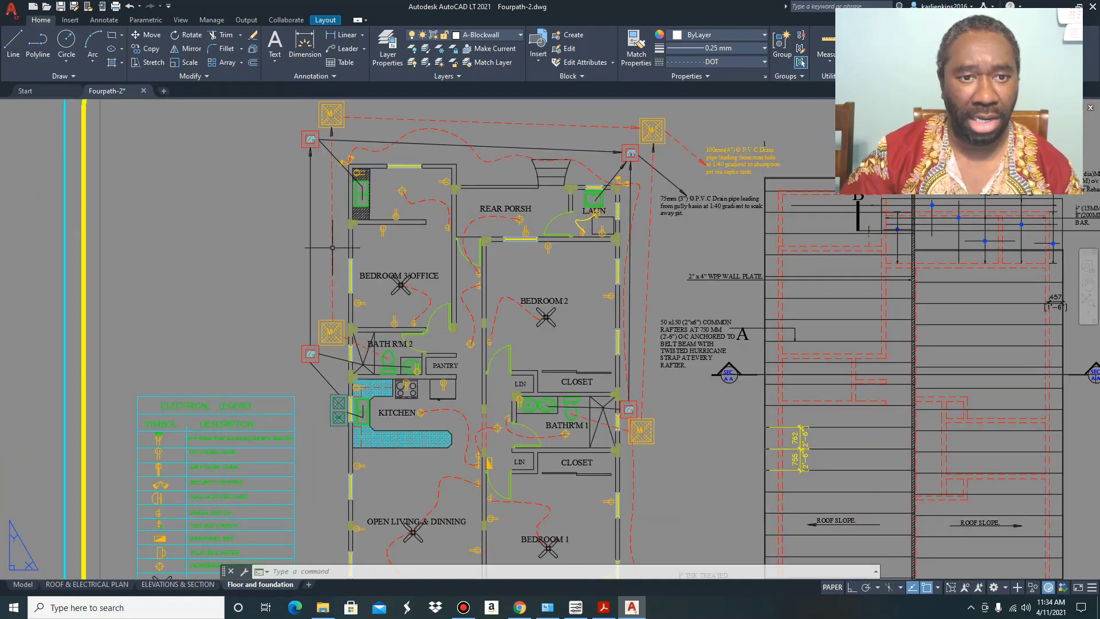
{"action": "scroll", "coordinate": [332, 240], "scroll_direction": "down", "scroll_amount": 3}
{"action": "scroll", "coordinate": [338, 218], "scroll_direction": "up", "scroll_amount": 5}
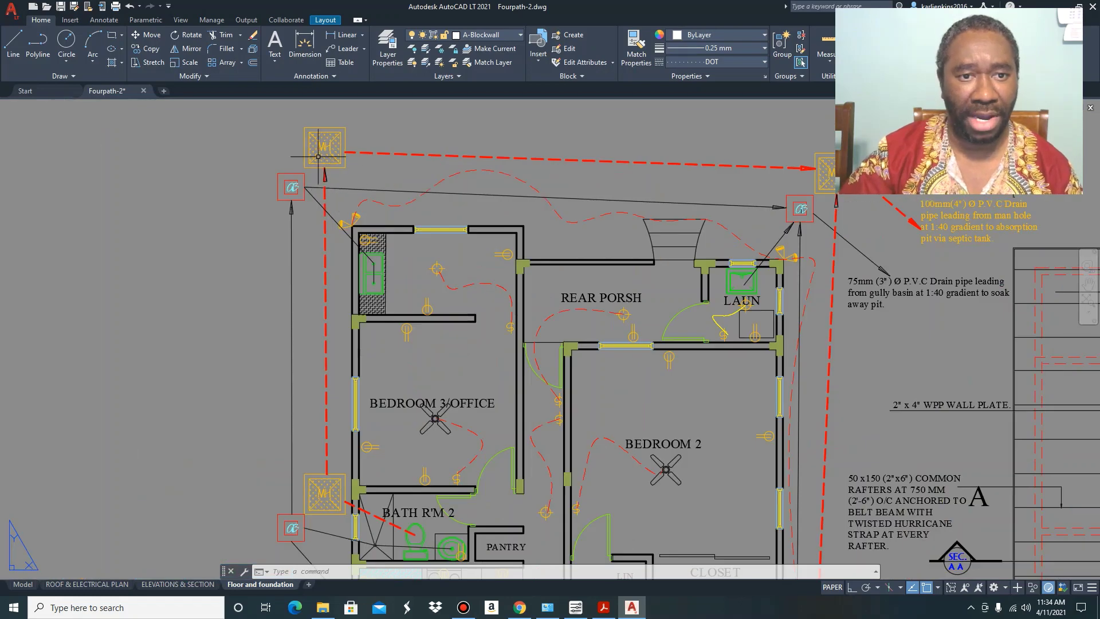
{"action": "scroll", "coordinate": [326, 148], "scroll_direction": "down", "scroll_amount": 2}
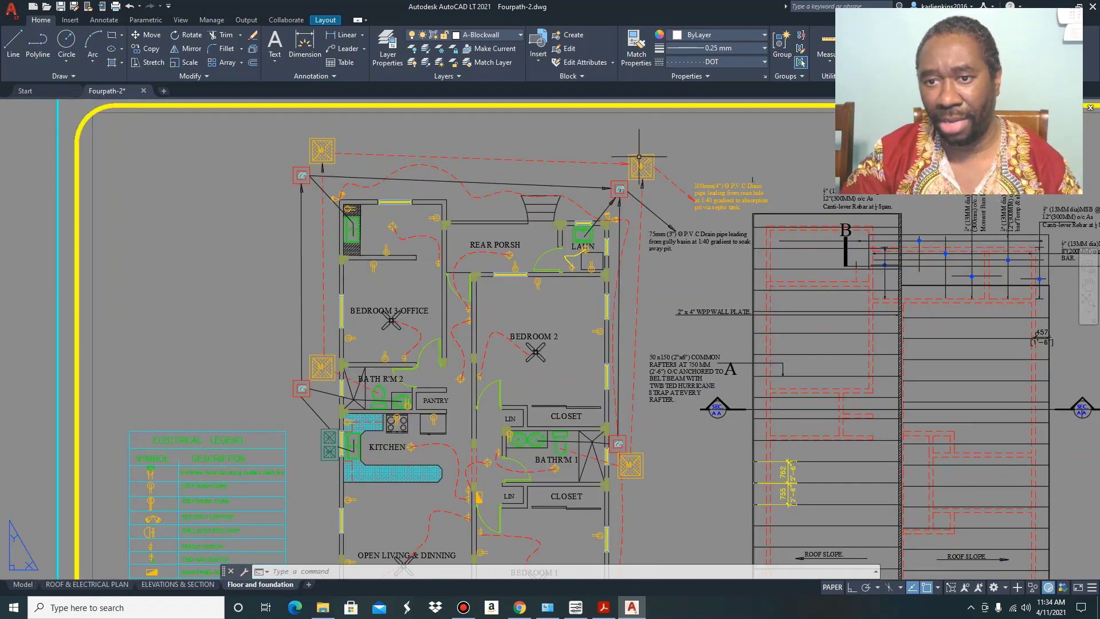
- Read the drain pipe note for the line from the rear manhole to the absorption pit via the septic tank
{"action": "scroll", "coordinate": [770, 207], "scroll_direction": "up", "scroll_amount": 4}
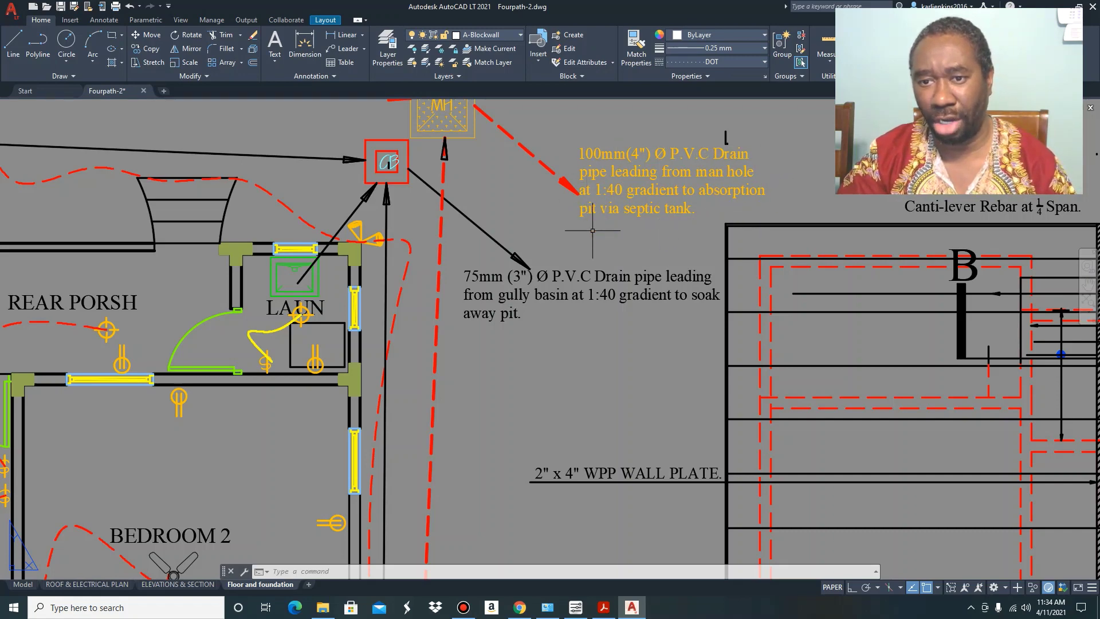
{"action": "scroll", "coordinate": [624, 184], "scroll_direction": "down", "scroll_amount": 5}
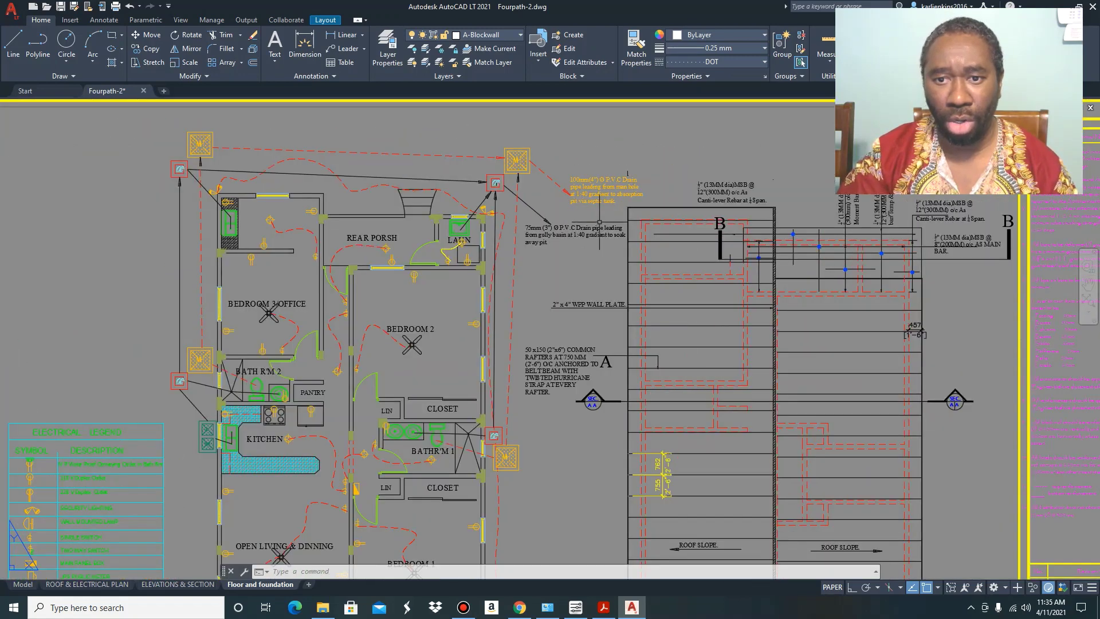
{"action": "scroll", "coordinate": [630, 194], "scroll_direction": "up", "scroll_amount": 3}
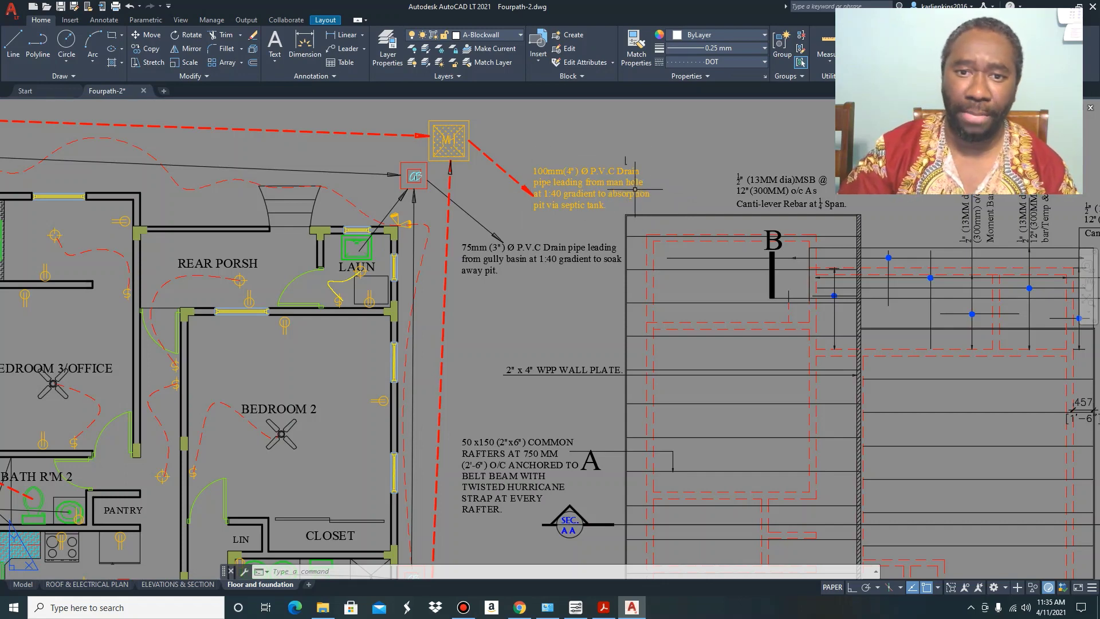
{"action": "scroll", "coordinate": [557, 197], "scroll_direction": "up", "scroll_amount": 2}
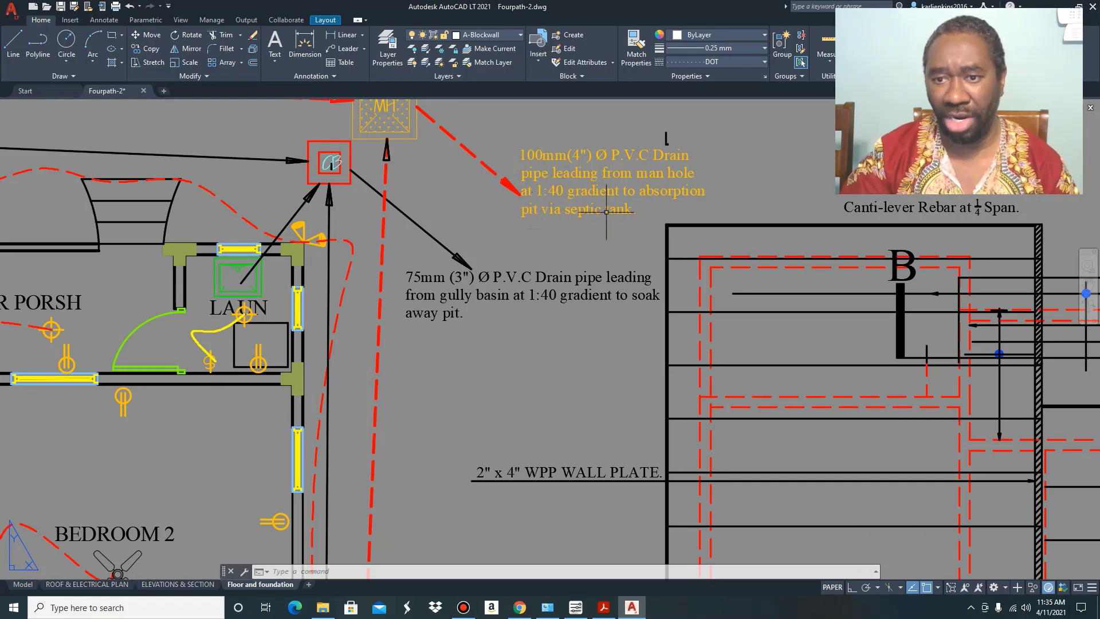
{"action": "scroll", "coordinate": [574, 183], "scroll_direction": "down", "scroll_amount": 2}
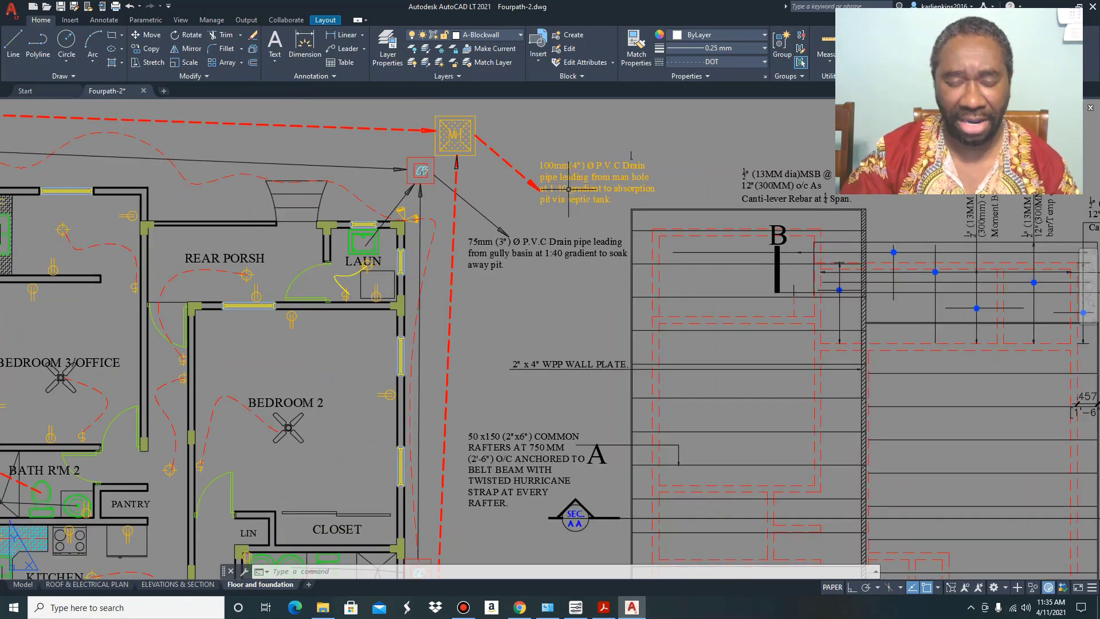
{"action": "scroll", "coordinate": [569, 189], "scroll_direction": "down", "scroll_amount": 4}
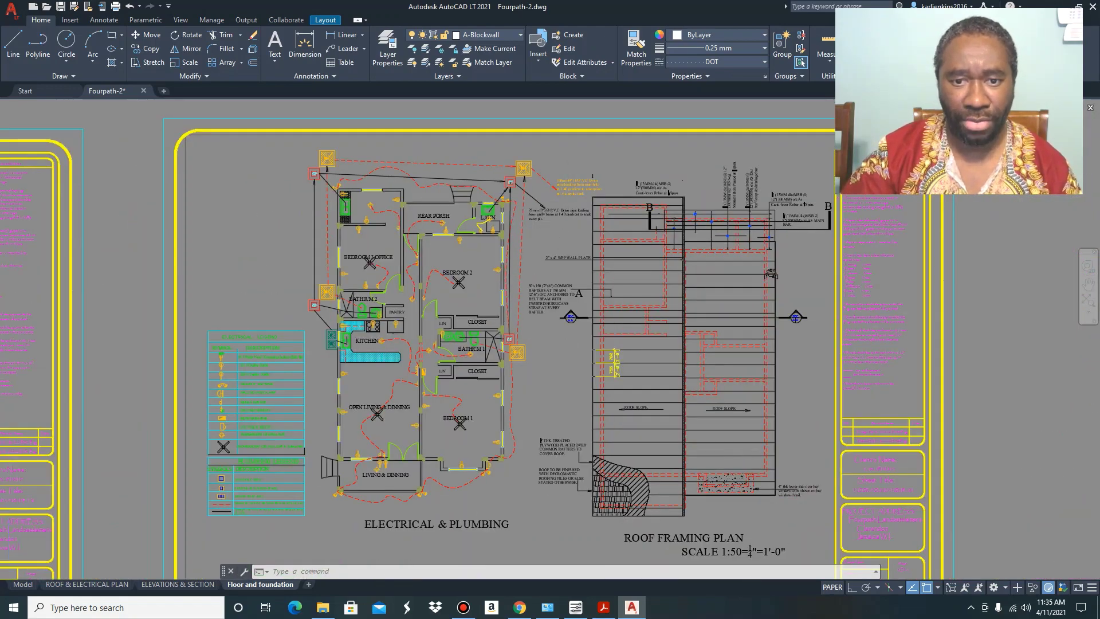
- Check how the Bathroom 2 fixtures connect to the manholes and gully basins outside on the Electrical & Plumbing plan
{"action": "scroll", "coordinate": [516, 280], "scroll_direction": "up", "scroll_amount": 2}
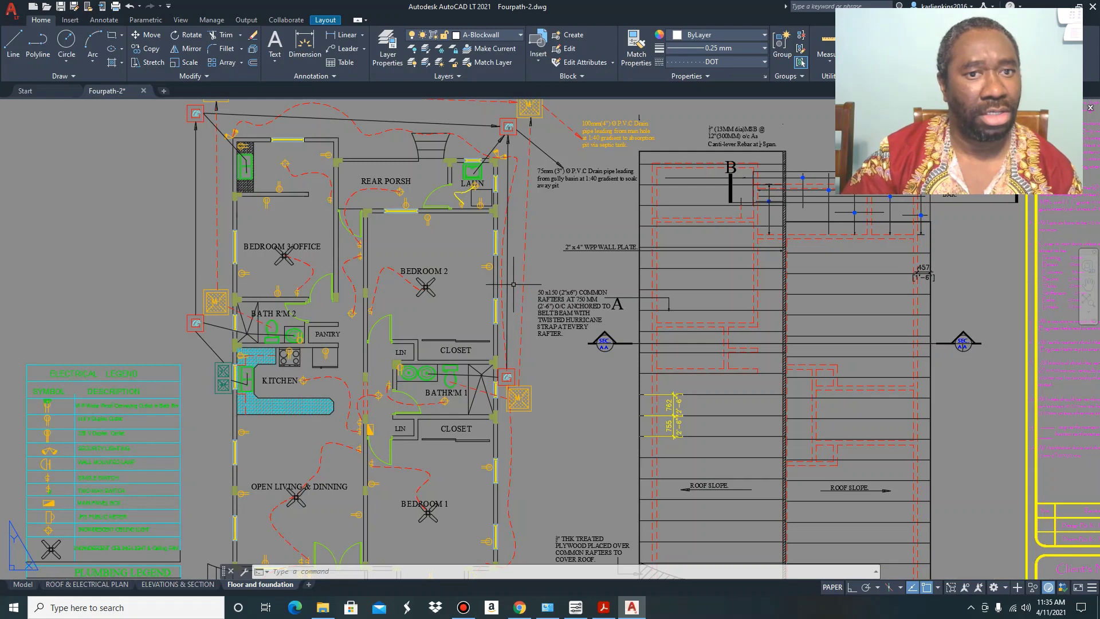
{"action": "scroll", "coordinate": [514, 284], "scroll_direction": "down", "scroll_amount": 2}
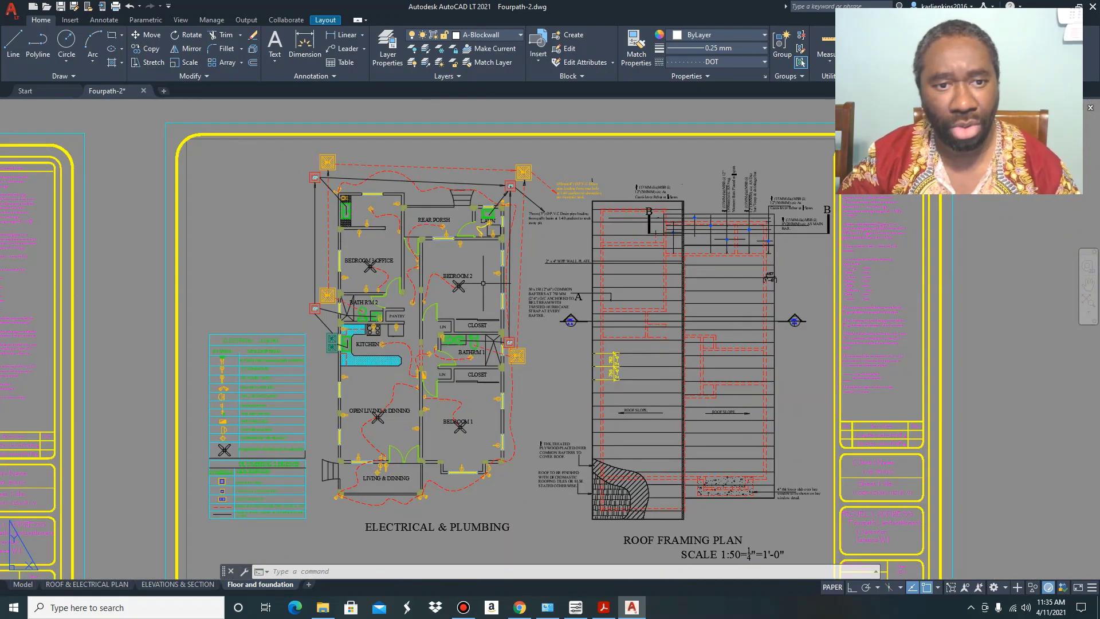
{"action": "scroll", "coordinate": [349, 144], "scroll_direction": "up", "scroll_amount": 2}
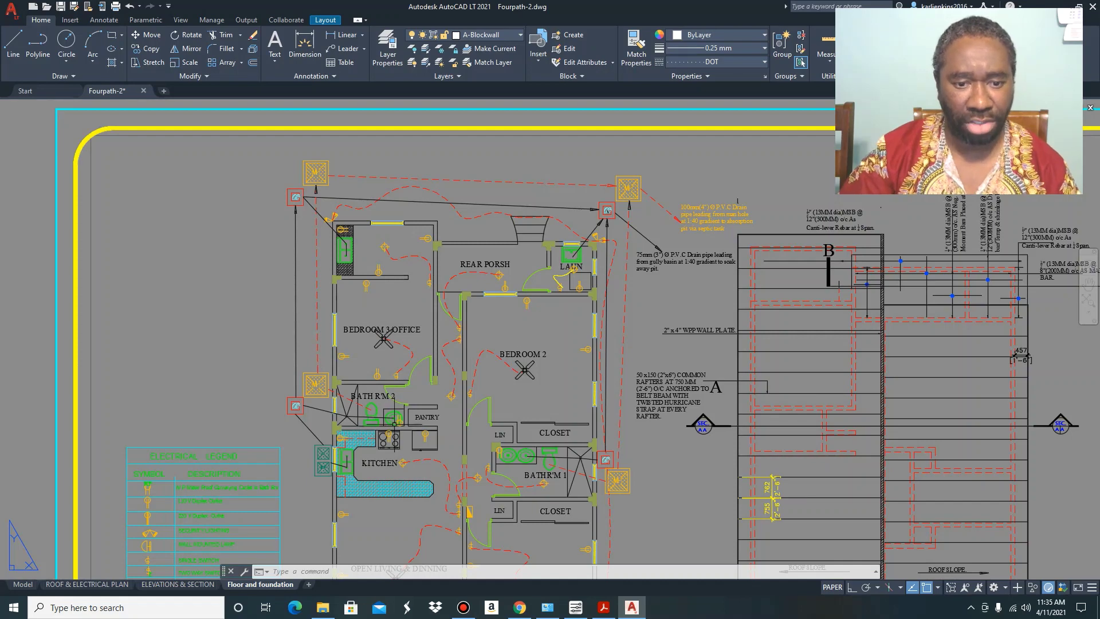
{"action": "mouse_move", "coordinate": [389, 420]}
{"action": "left_mouse_down"}
{"action": "mouse_move", "coordinate": [374, 416]}
{"action": "mouse_move", "coordinate": [403, 421]}
{"action": "left_mouse_up"}
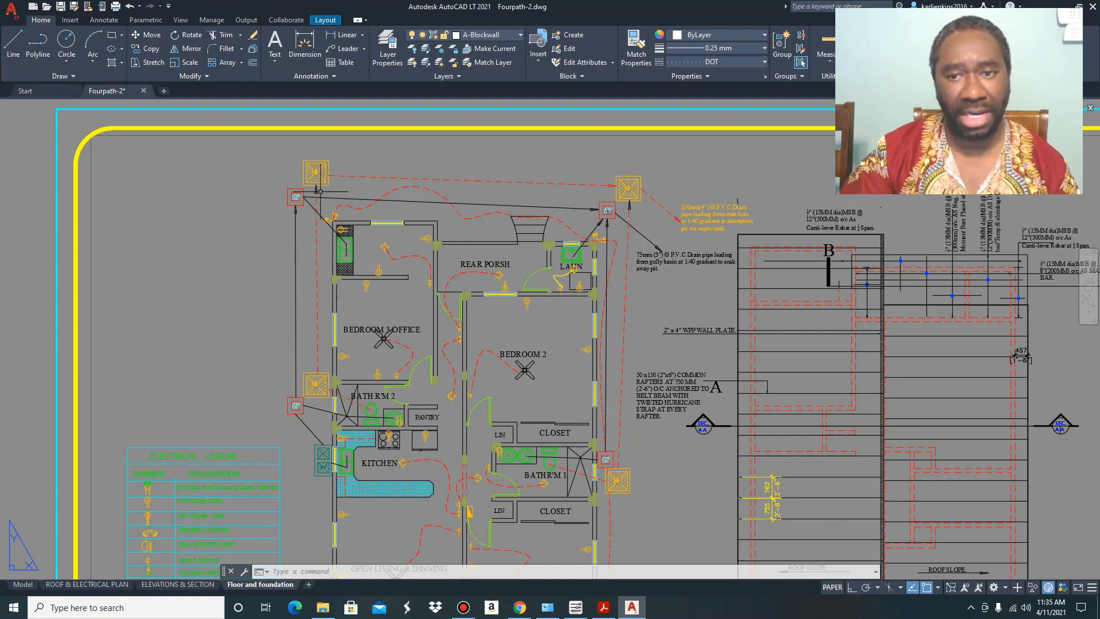
{"action": "scroll", "coordinate": [381, 181], "scroll_direction": "down", "scroll_amount": 3}
{"action": "scroll", "coordinate": [484, 258], "scroll_direction": "up", "scroll_amount": 3}
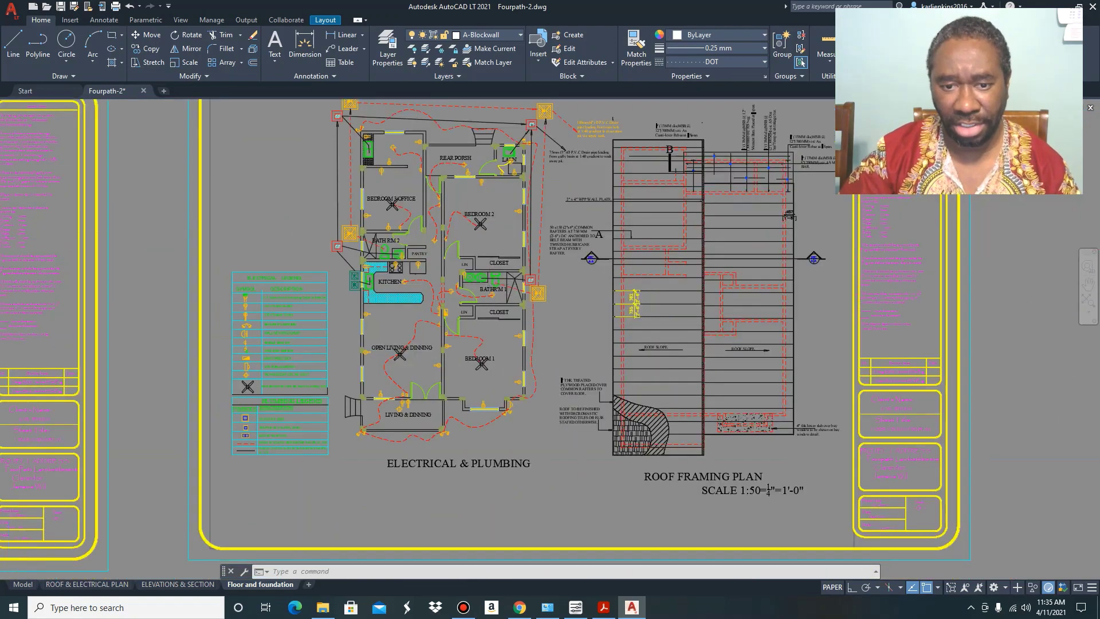
{"action": "scroll", "coordinate": [494, 277], "scroll_direction": "down", "scroll_amount": 3}
{"action": "scroll", "coordinate": [513, 268], "scroll_direction": "down", "scroll_amount": 2}
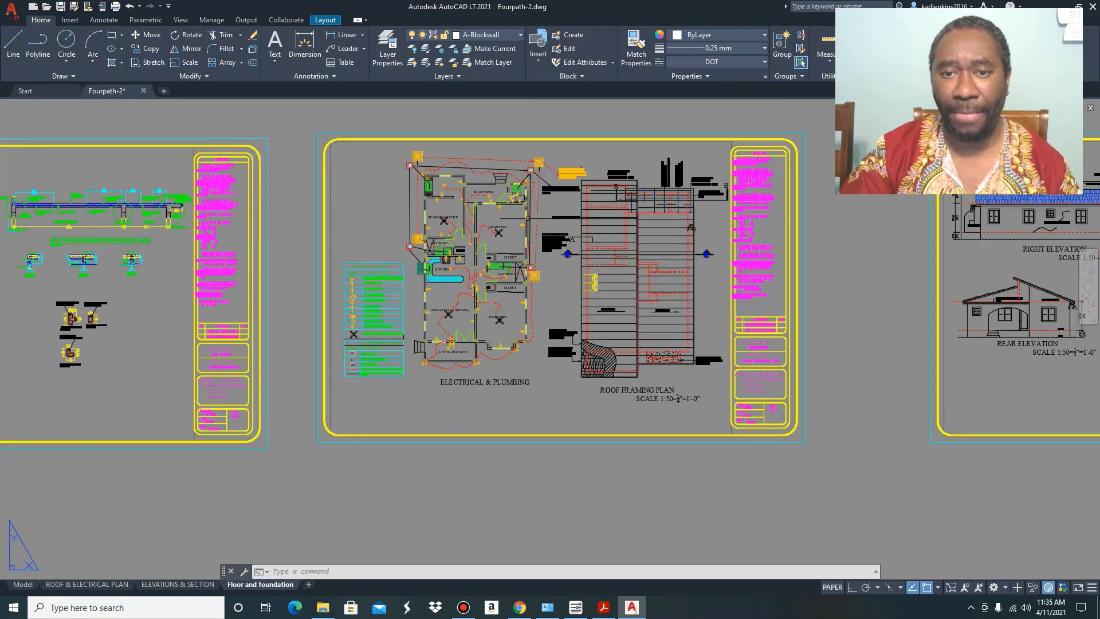
{"action": "scroll", "coordinate": [552, 162], "scroll_direction": "up", "scroll_amount": 4}
{"action": "scroll", "coordinate": [515, 171], "scroll_direction": "down", "scroll_amount": 2}
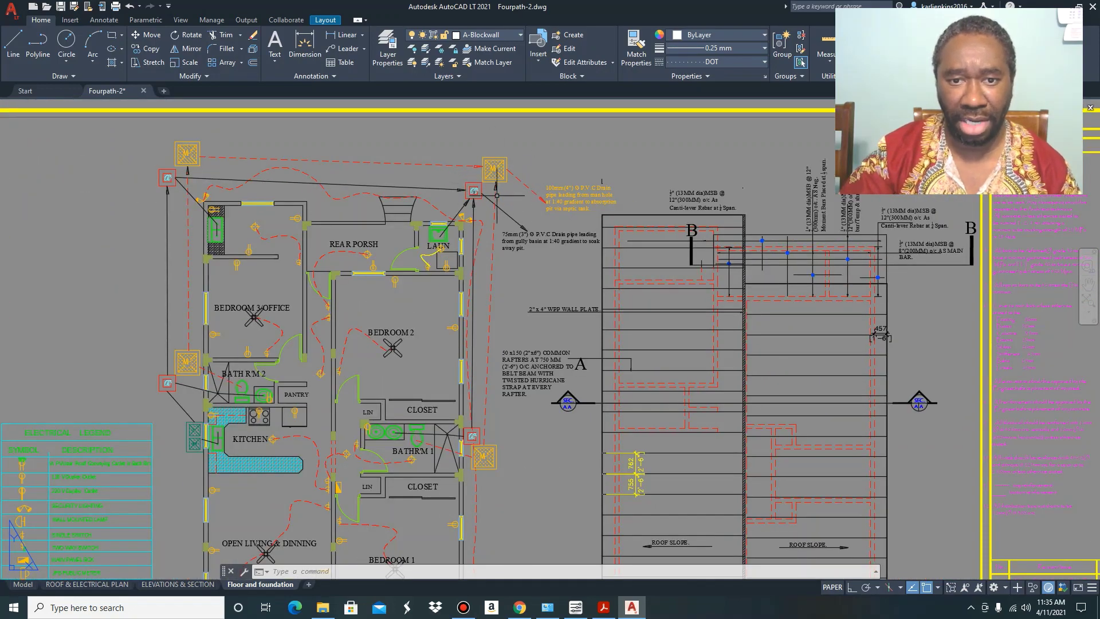
{"action": "scroll", "coordinate": [453, 195], "scroll_direction": "down", "scroll_amount": 3}
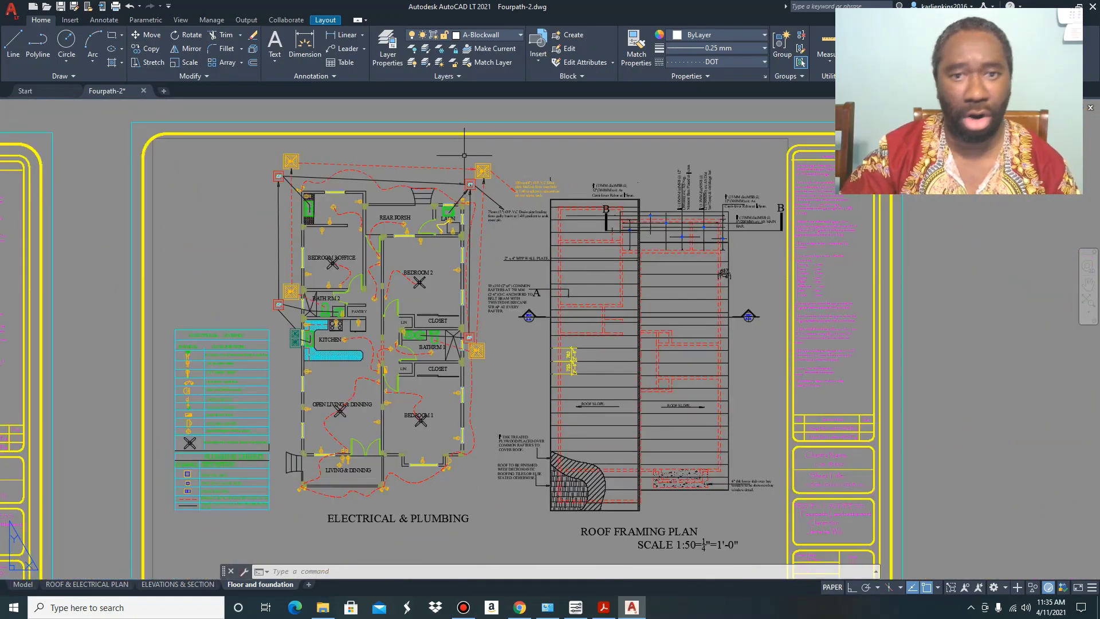
{"action": "scroll", "coordinate": [482, 179], "scroll_direction": "up", "scroll_amount": 3}
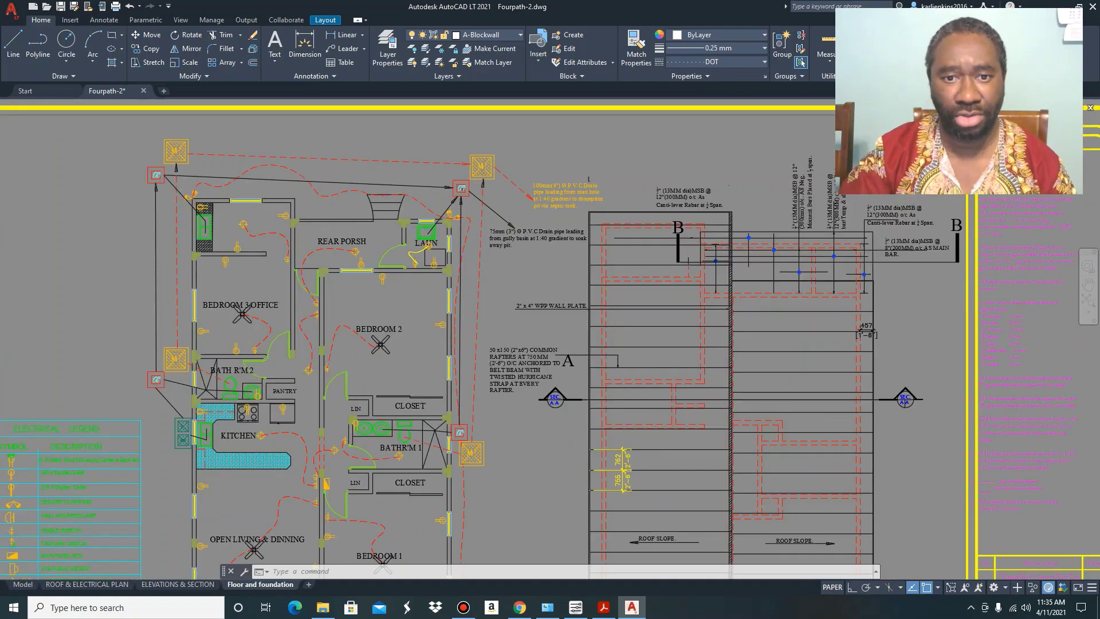
{"action": "scroll", "coordinate": [482, 172], "scroll_direction": "down", "scroll_amount": 2}
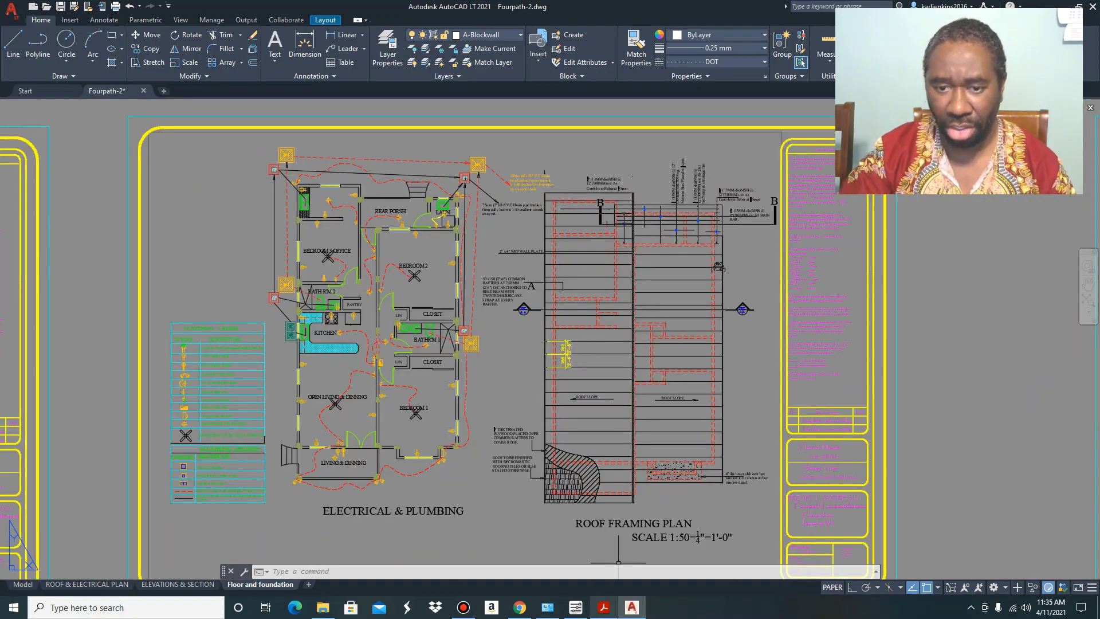
- Switch to TILE FIELD-.pdf in Acrobat Reader and look over its septic tank, soakaway and tile field details
{"action": "key", "text": "alt+Tab"}
{"action": "scroll", "coordinate": [457, 51], "scroll_direction": "down", "scroll_amount": 1}
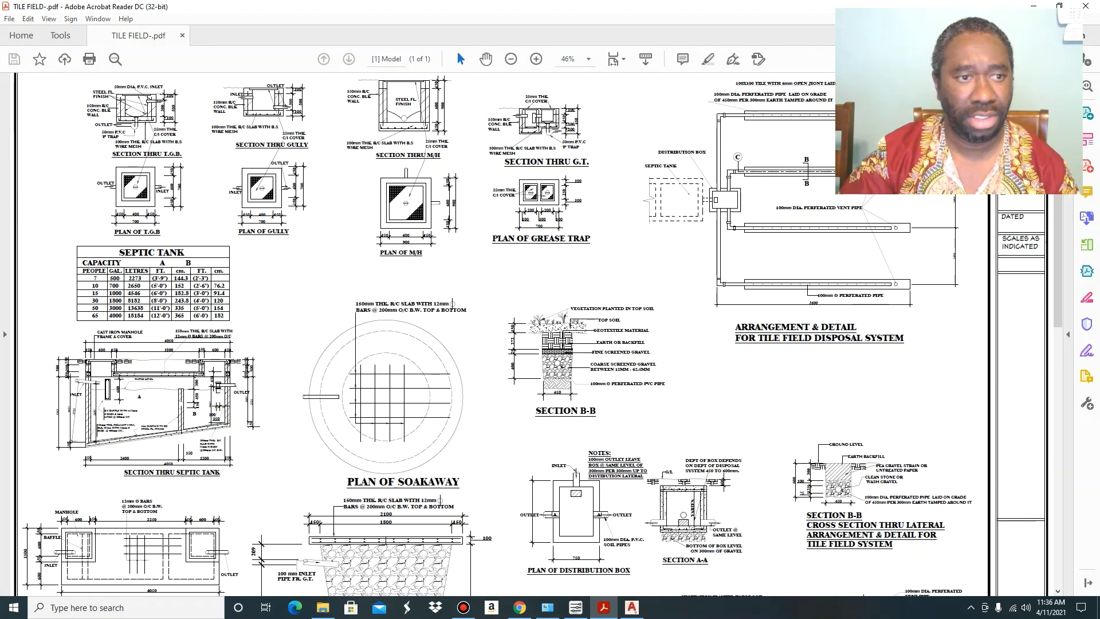
{"action": "scroll", "coordinate": [542, 338], "scroll_direction": "up", "scroll_amount": 1}
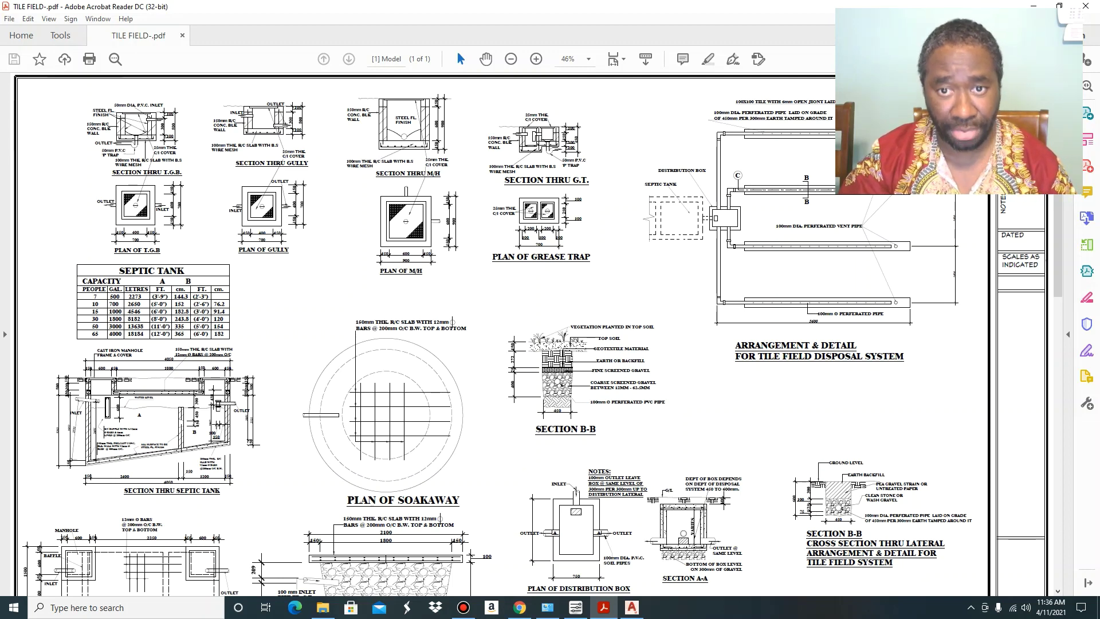
{"action": "scroll", "coordinate": [538, 334], "scroll_direction": "down", "scroll_amount": 3}
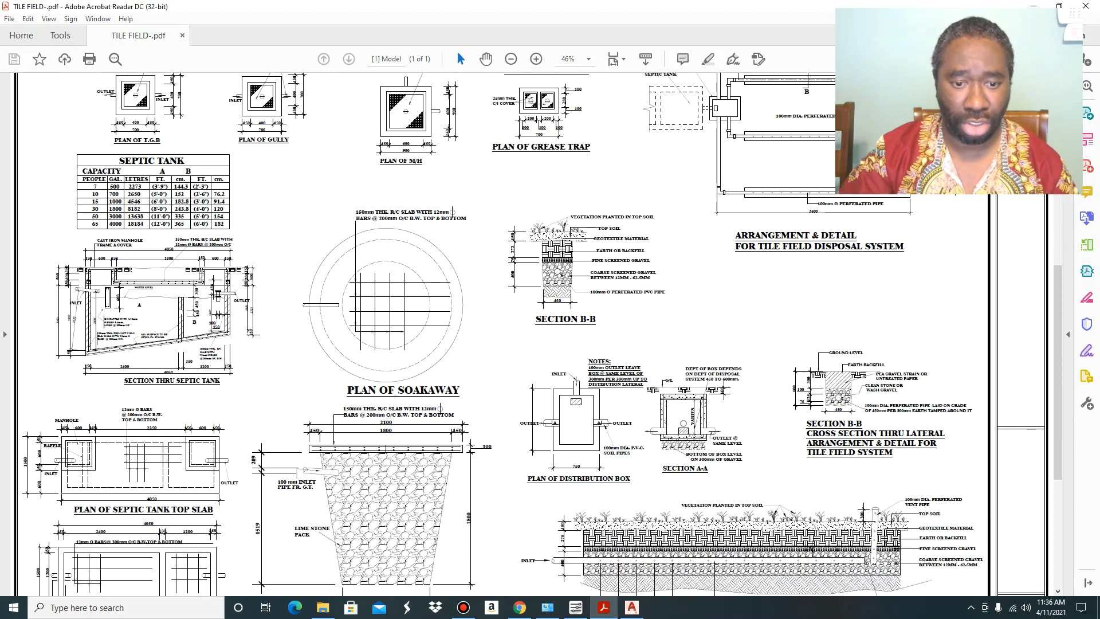
{"action": "scroll", "coordinate": [538, 334], "scroll_direction": "down", "scroll_amount": 2}
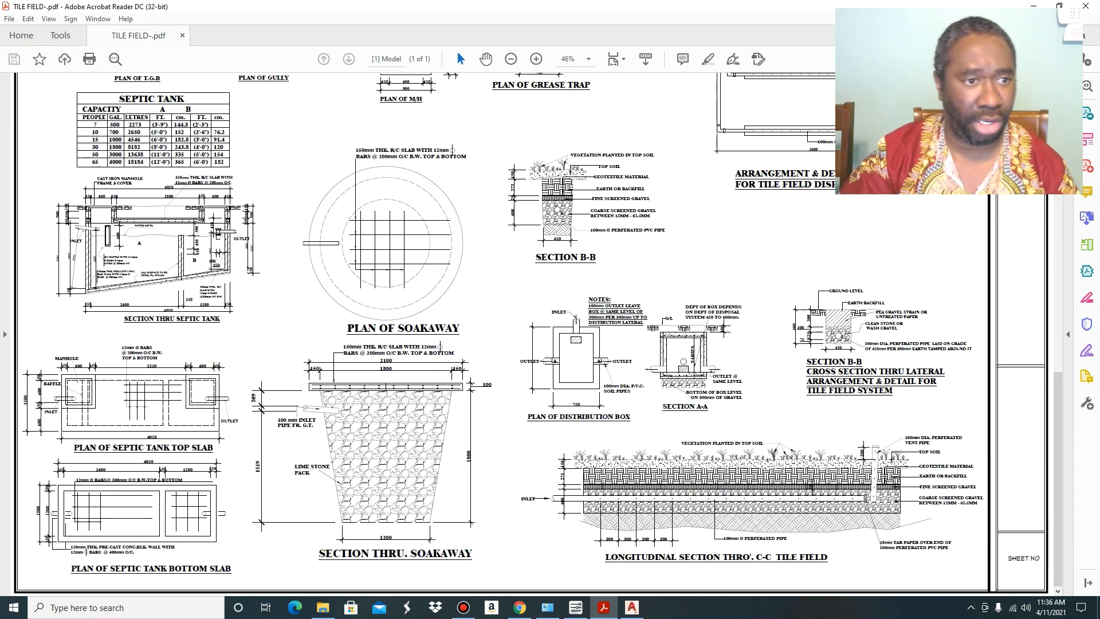
{"action": "scroll", "coordinate": [537, 334], "scroll_direction": "up", "scroll_amount": 4}
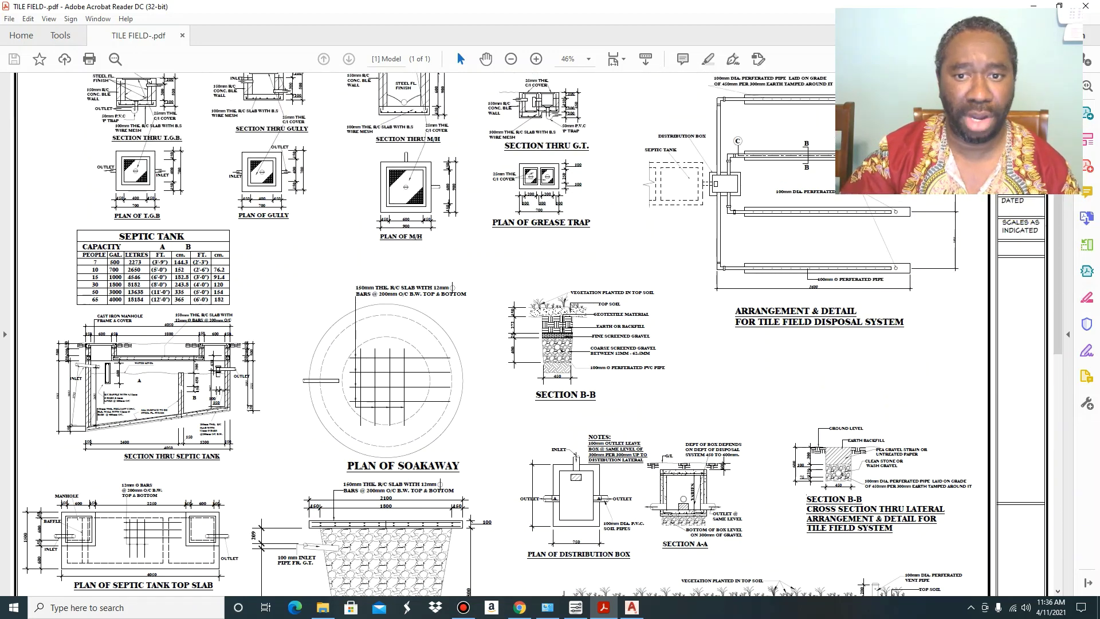
- Examine the gully, manhole and grease trap details, followed by the septic tank slab plans and the soakaway section
{"action": "scroll", "coordinate": [538, 334], "scroll_direction": "up", "scroll_amount": 1}
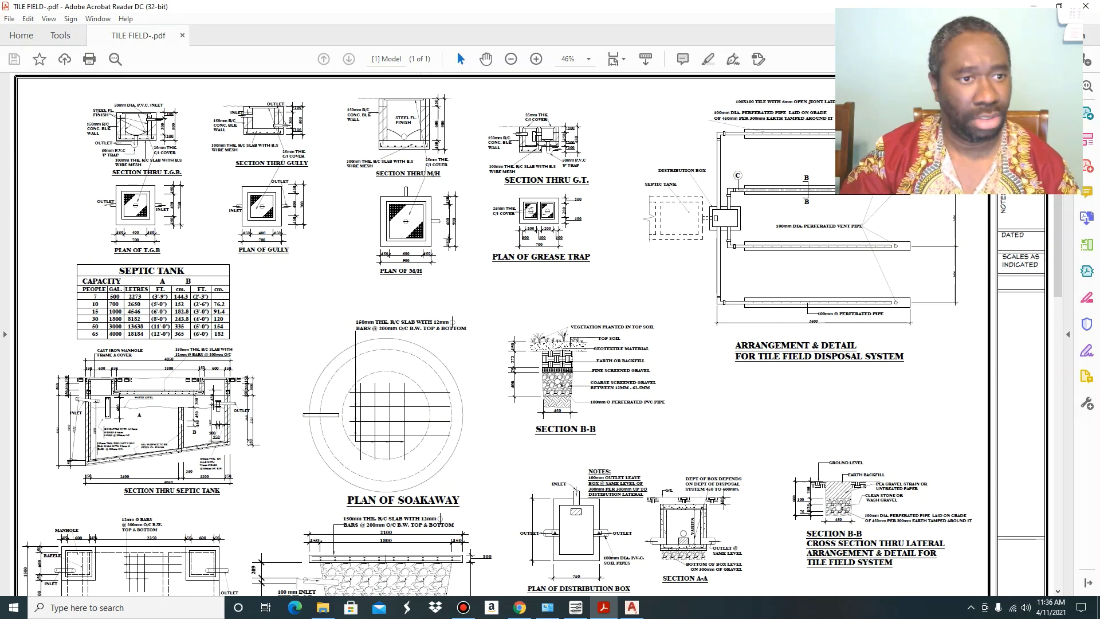
{"action": "scroll", "coordinate": [538, 334], "scroll_direction": "down", "scroll_amount": 1}
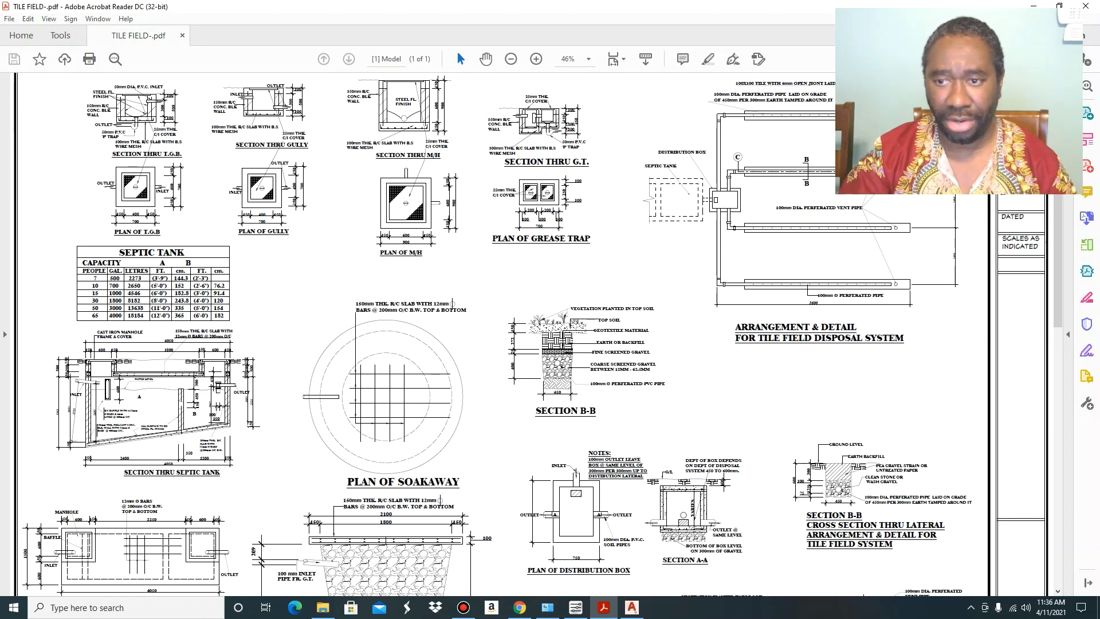
{"action": "scroll", "coordinate": [538, 334], "scroll_direction": "down", "scroll_amount": 3}
{"action": "scroll", "coordinate": [538, 334], "scroll_direction": "down", "scroll_amount": 5}
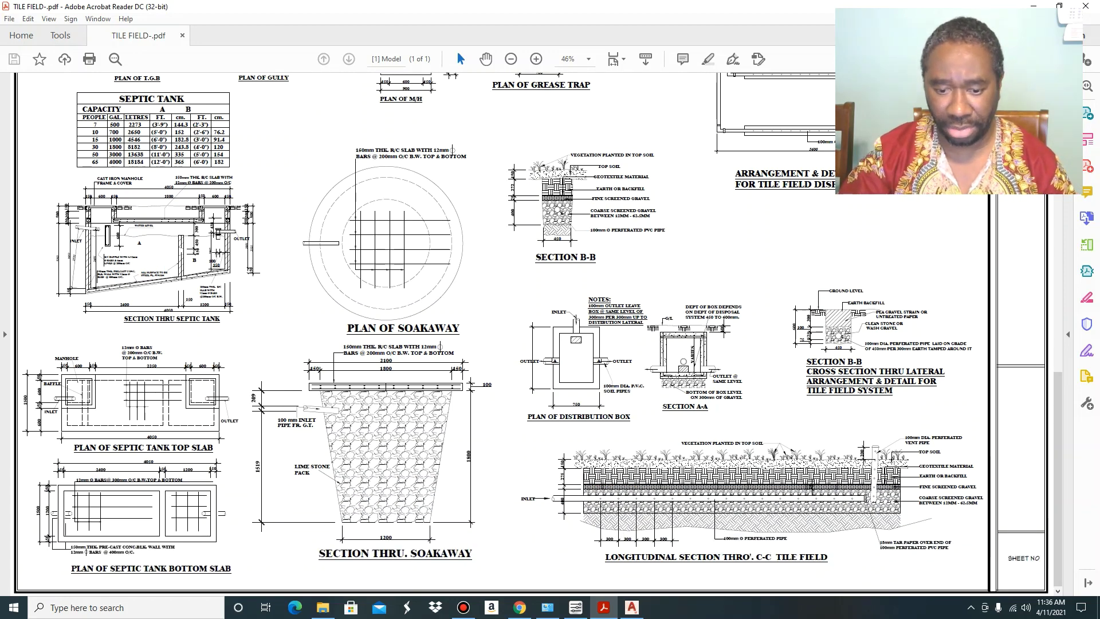
- Switch back to Fourpath-2.dwg in AutoCAD and look over the Electrical & Plumbing plan and its neighbouring sheets
{"action": "scroll", "coordinate": [538, 334], "scroll_direction": "up", "scroll_amount": 6}
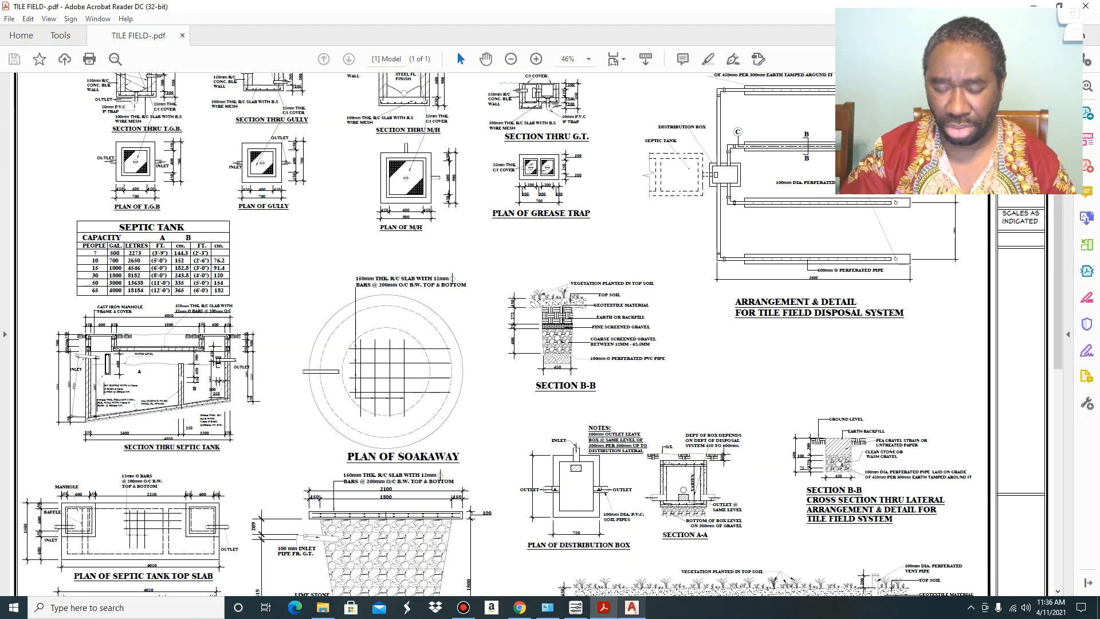
{"action": "left_click", "coordinate": [631, 607]}
{"action": "scroll", "coordinate": [464, 350], "scroll_direction": "up", "scroll_amount": 2}
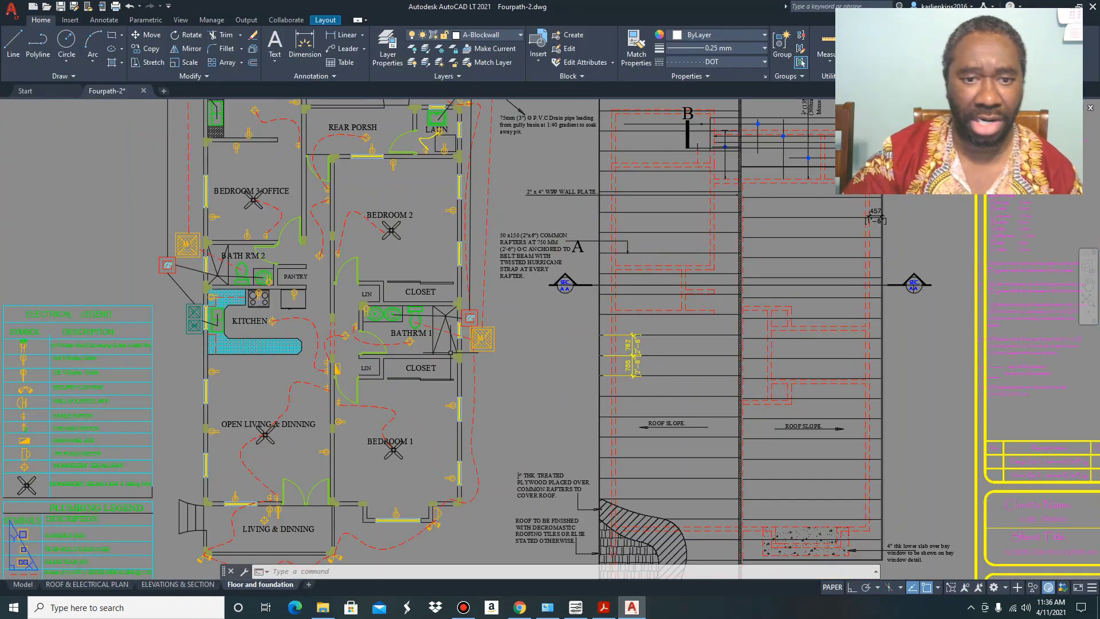
{"action": "scroll", "coordinate": [464, 321], "scroll_direction": "down", "scroll_amount": 8}
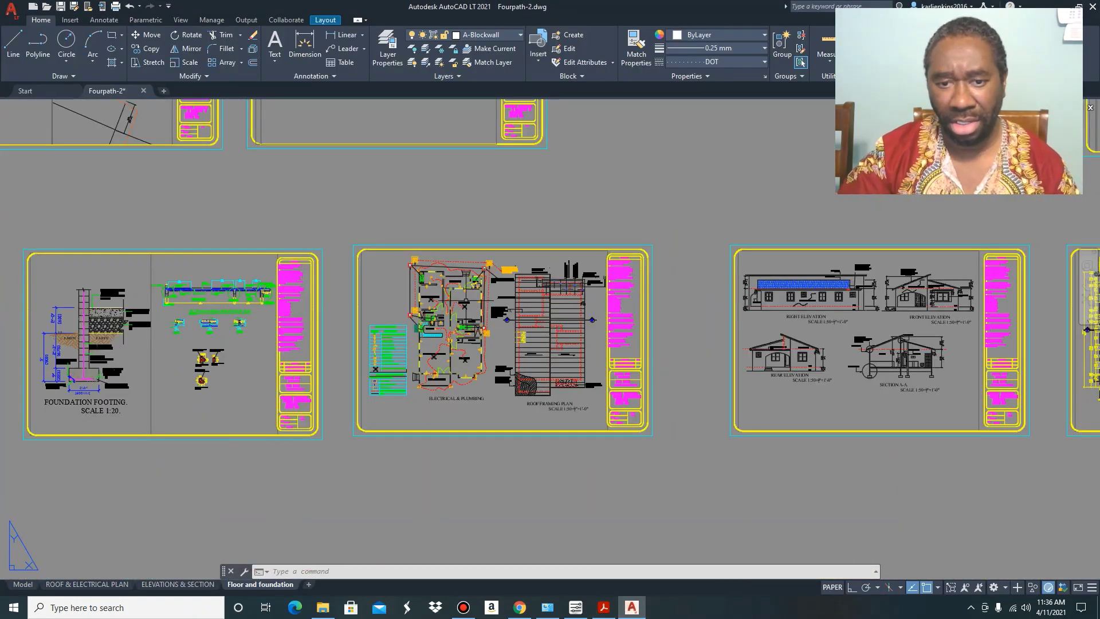
{"action": "scroll", "coordinate": [477, 284], "scroll_direction": "up", "scroll_amount": 5}
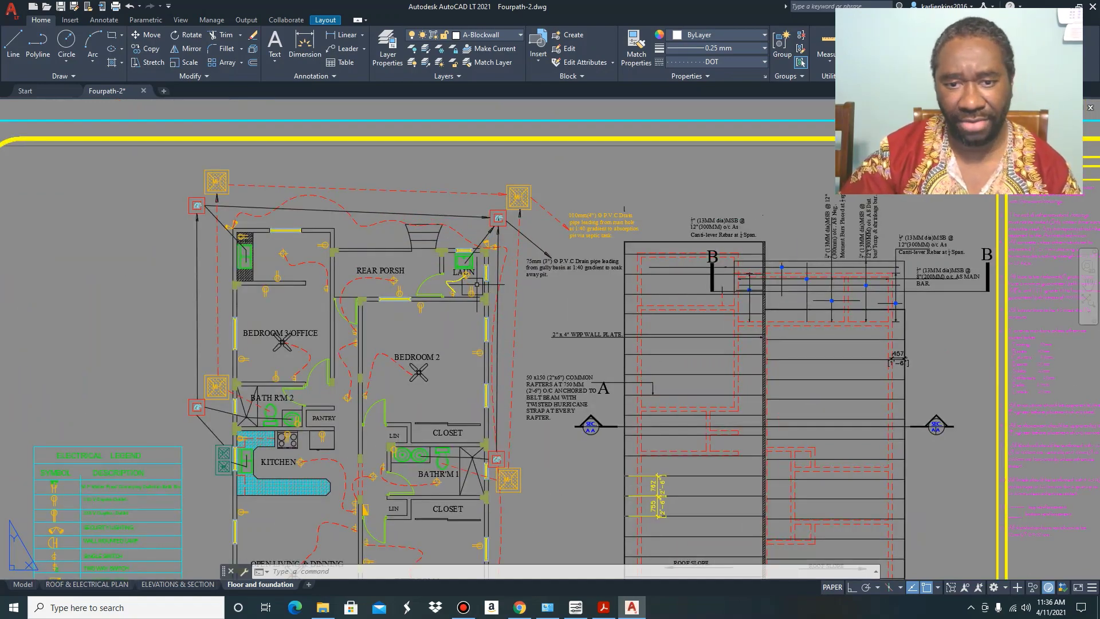
{"action": "scroll", "coordinate": [476, 250], "scroll_direction": "down", "scroll_amount": 3}
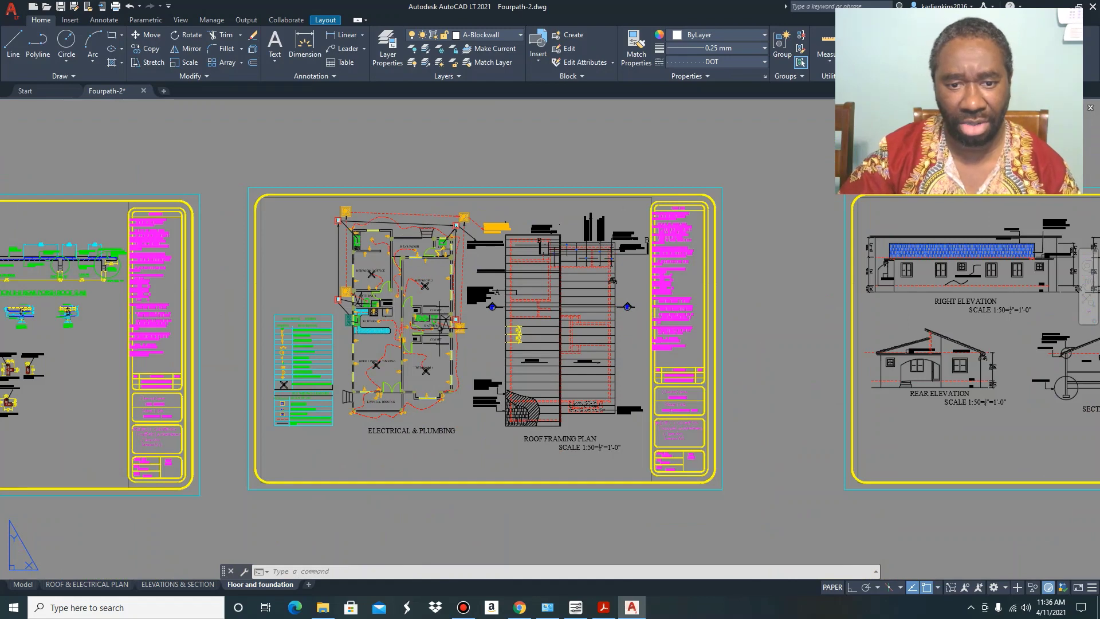
{"action": "scroll", "coordinate": [440, 333], "scroll_direction": "up", "scroll_amount": 1}
{"action": "scroll", "coordinate": [229, 466], "scroll_direction": "up", "scroll_amount": 2}
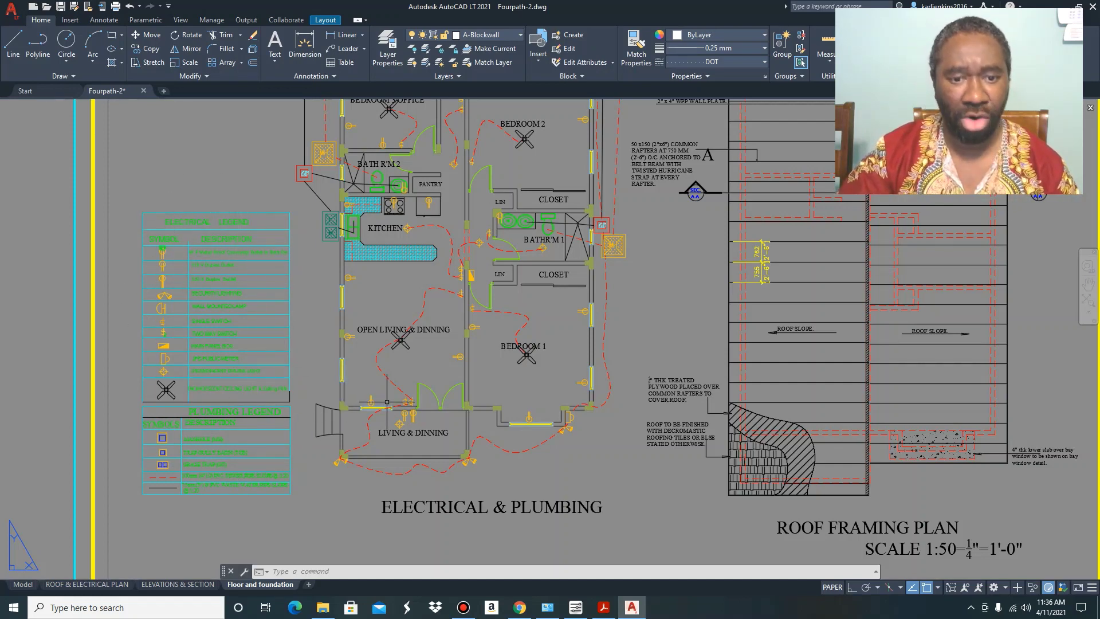
- Examine the sewer lines running from Bathroom 1 and Bathroom 2 to the manholes on the Electrical & Plumbing plan
{"action": "scroll", "coordinate": [396, 412], "scroll_direction": "down", "scroll_amount": 3}
{"action": "scroll", "coordinate": [450, 343], "scroll_direction": "up", "scroll_amount": 2}
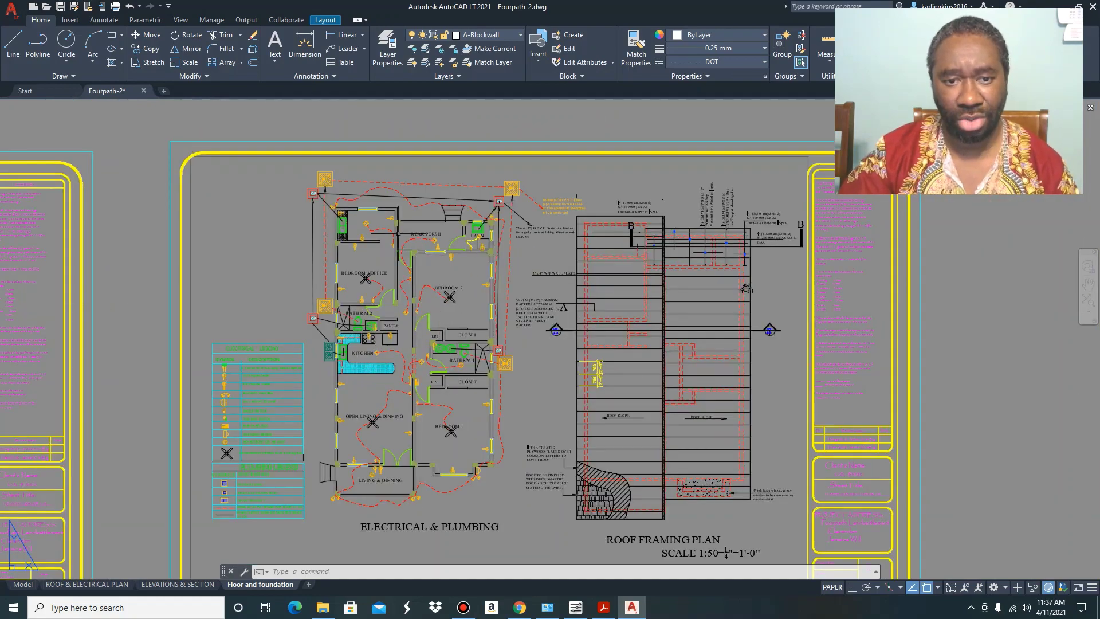
{"action": "scroll", "coordinate": [384, 246], "scroll_direction": "up", "scroll_amount": 3}
{"action": "scroll", "coordinate": [387, 290], "scroll_direction": "up", "scroll_amount": 2}
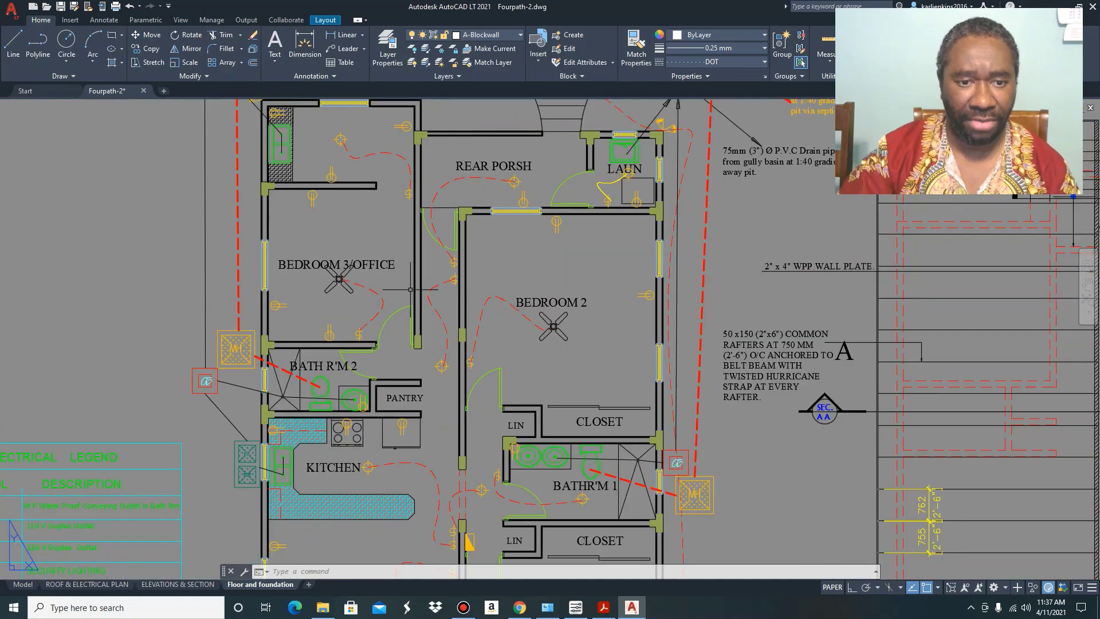
{"action": "scroll", "coordinate": [367, 274], "scroll_direction": "down", "scroll_amount": 2}
{"action": "scroll", "coordinate": [363, 277], "scroll_direction": "down", "scroll_amount": 2}
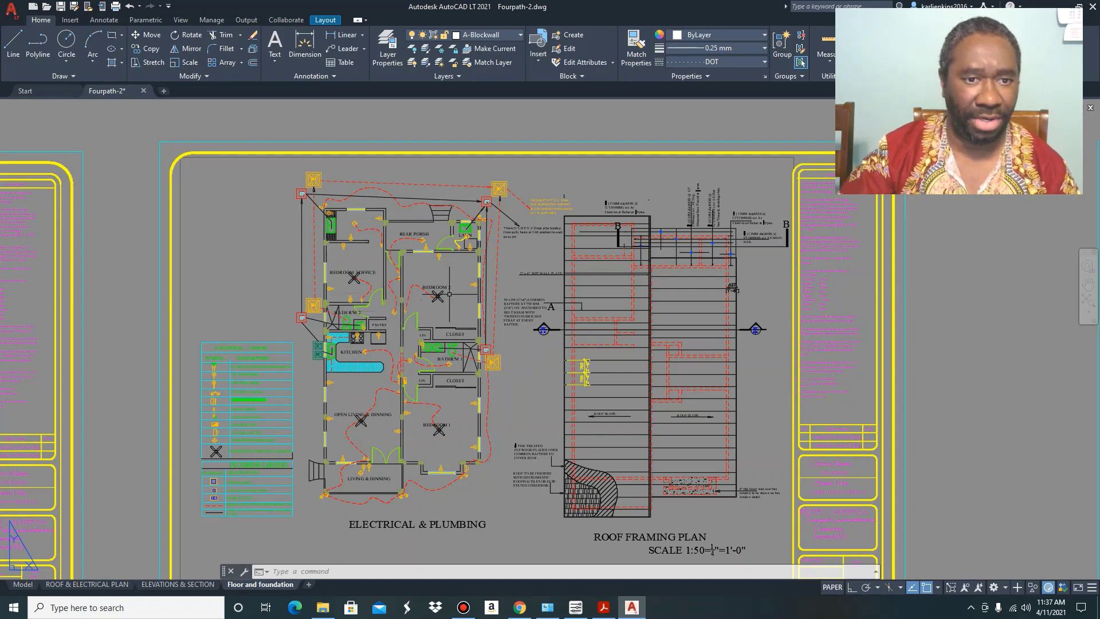
{"action": "scroll", "coordinate": [449, 291], "scroll_direction": "up", "scroll_amount": 2}
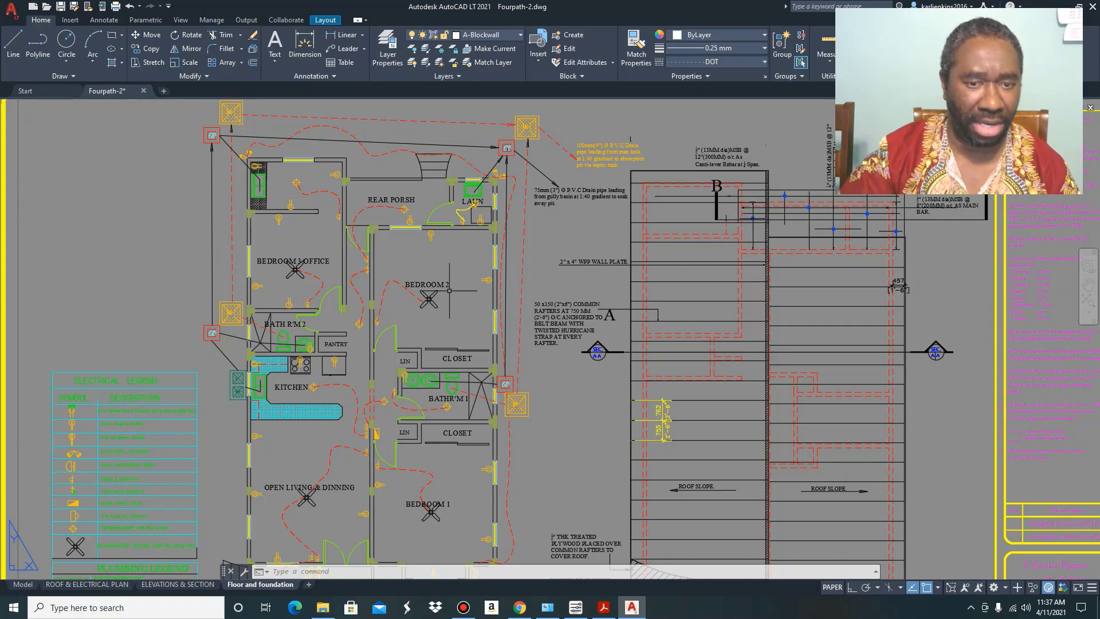
{"action": "scroll", "coordinate": [440, 290], "scroll_direction": "down", "scroll_amount": 2}
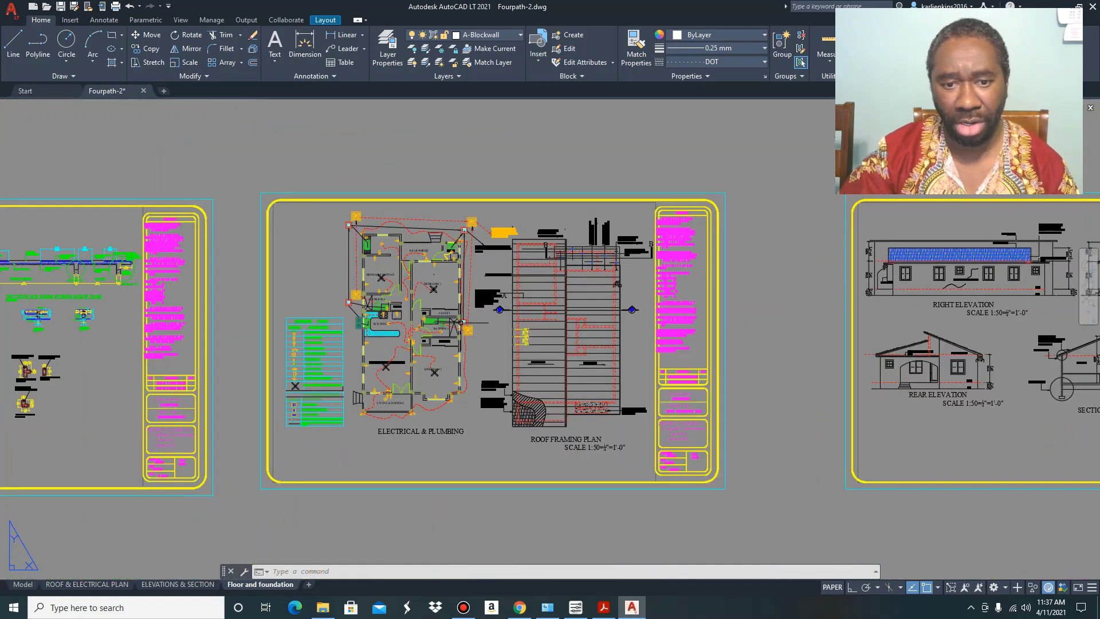
{"action": "scroll", "coordinate": [462, 319], "scroll_direction": "up", "scroll_amount": 1}
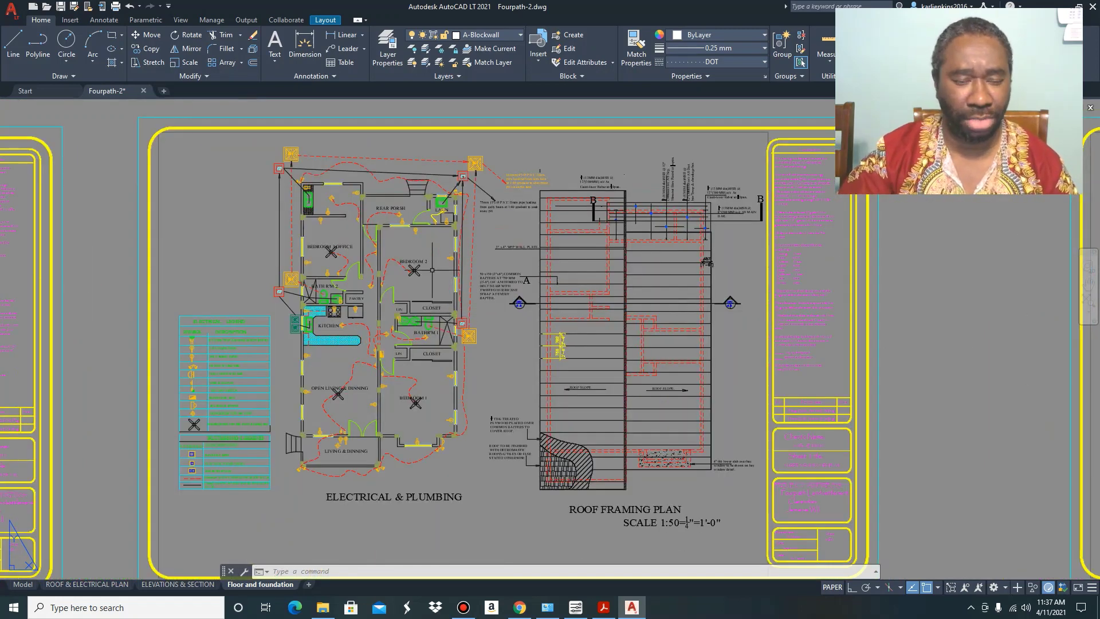
{"action": "scroll", "coordinate": [379, 293], "scroll_direction": "down", "scroll_amount": 2}
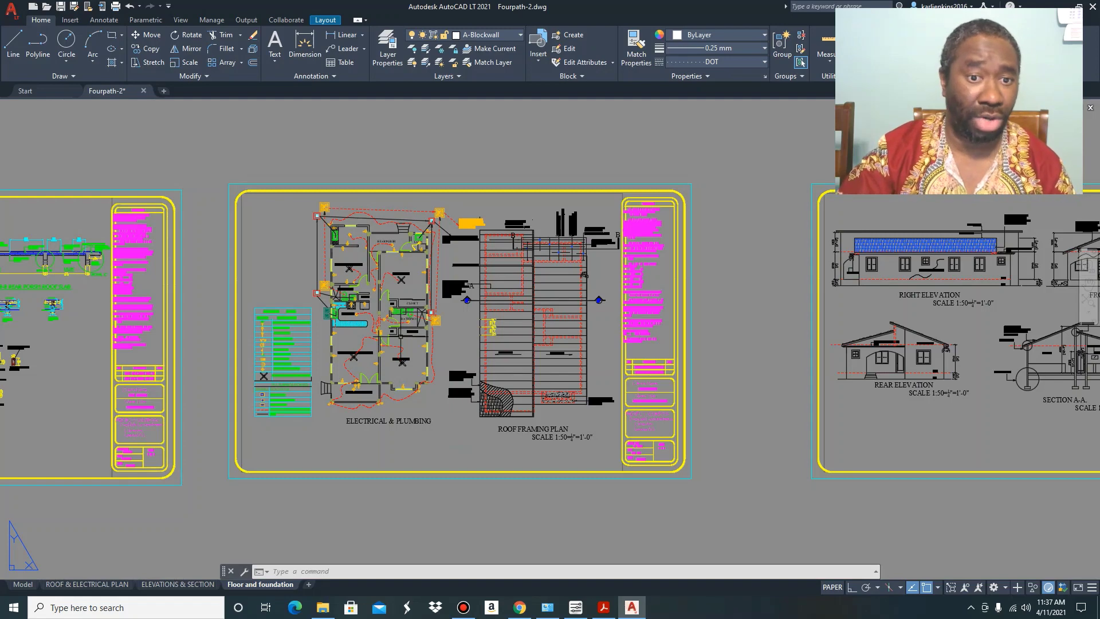
{"action": "scroll", "coordinate": [406, 308], "scroll_direction": "up", "scroll_amount": 2}
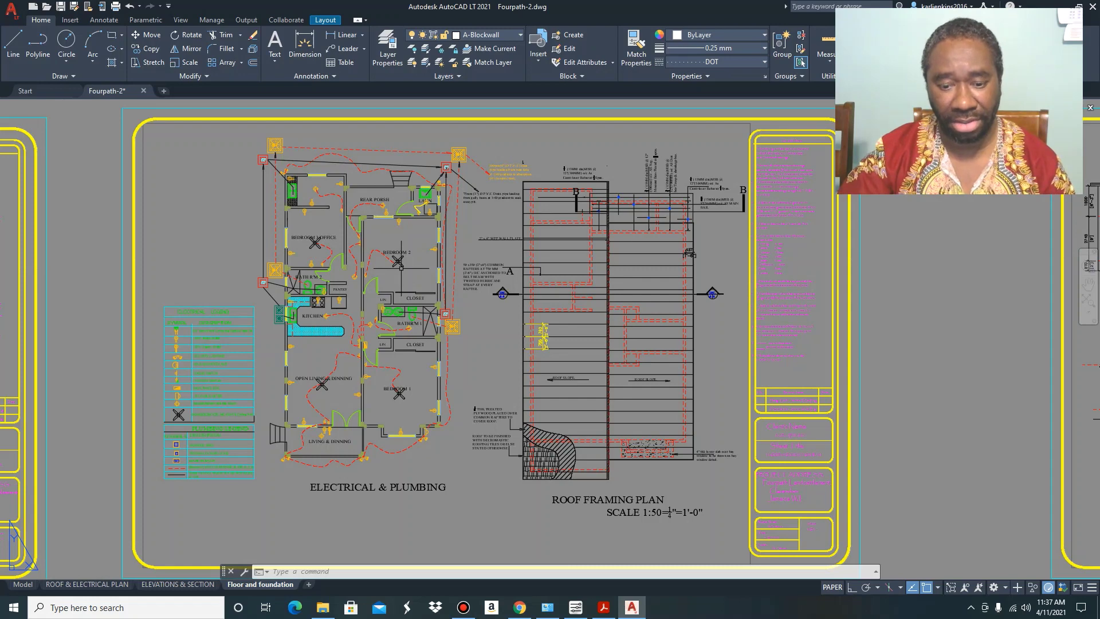
{"action": "left_click", "coordinate": [463, 607]}
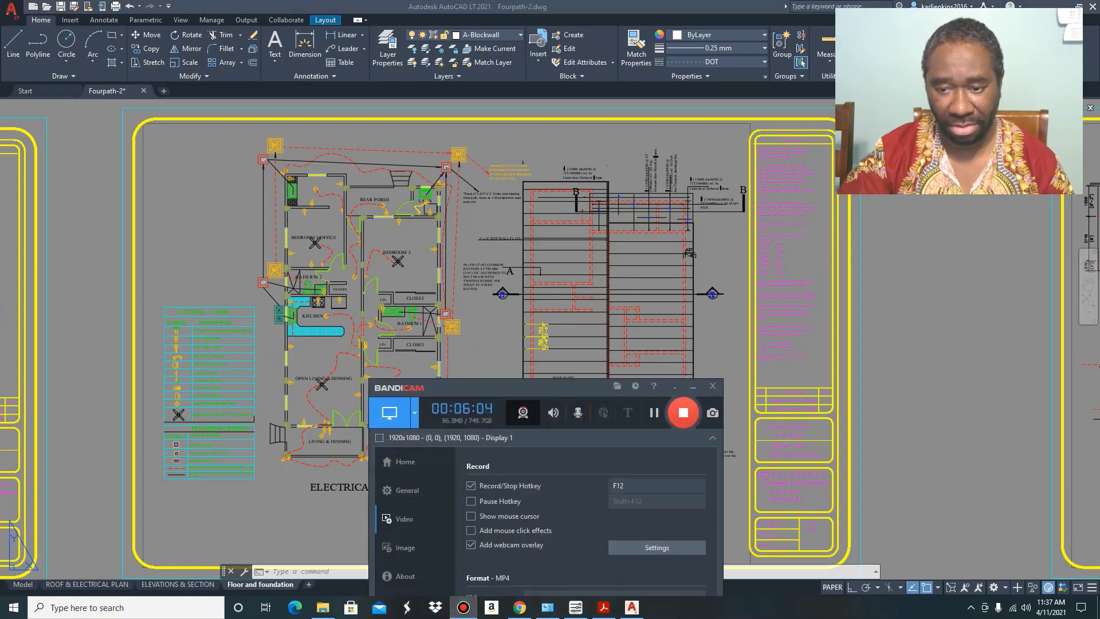